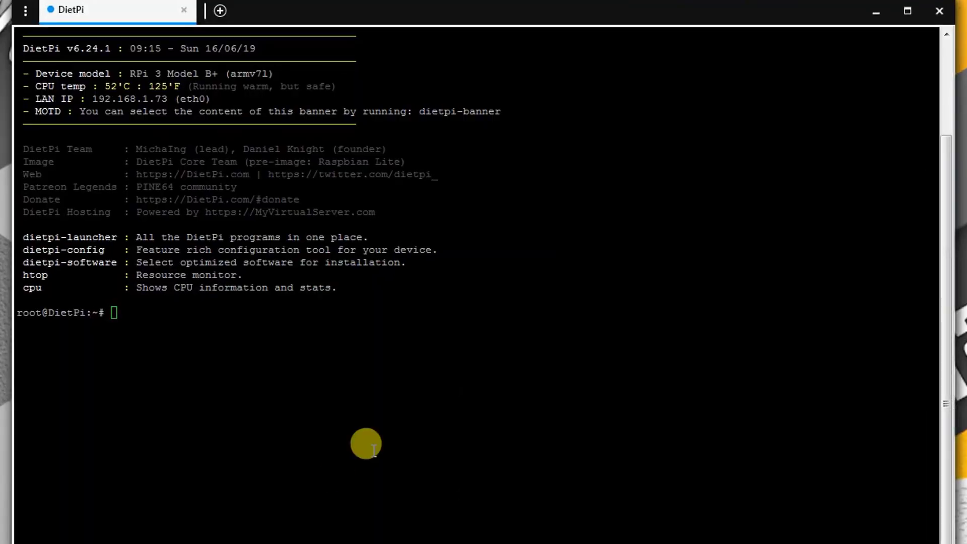
Relaunch dietpi-software from the terminal's command history
{"action": "left_click", "coordinate": [327, 421]}
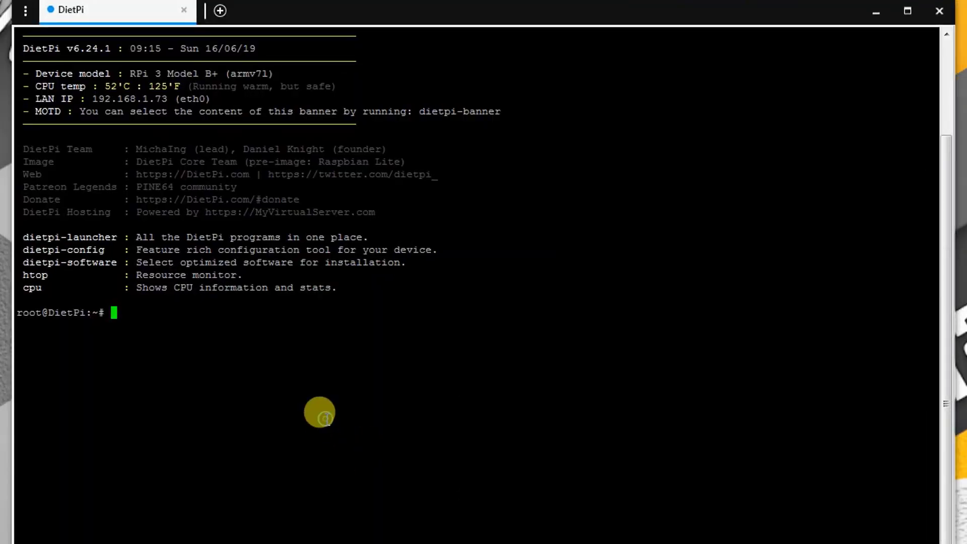
{"action": "type", "text": "poweroff"}
{"action": "key", "text": "Up"}
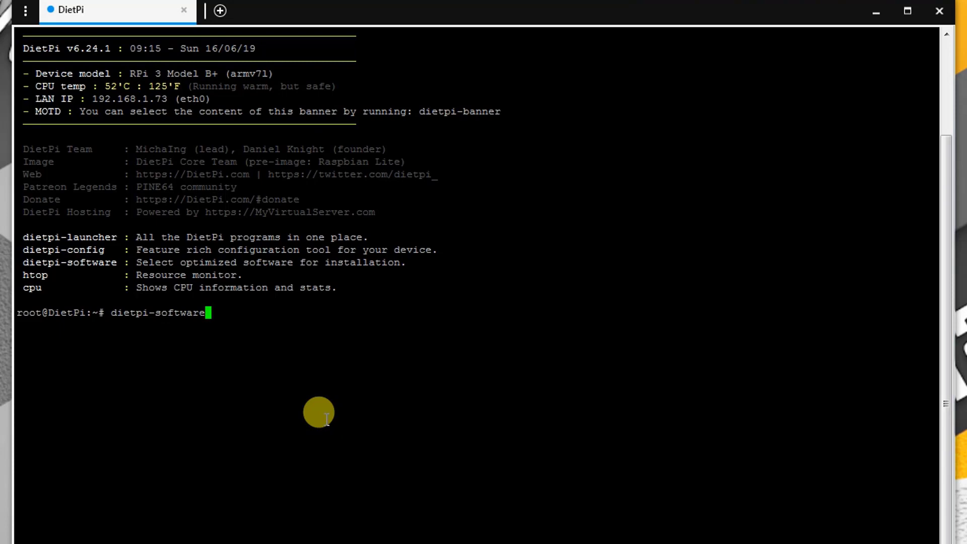
{"action": "key", "text": "Return"}
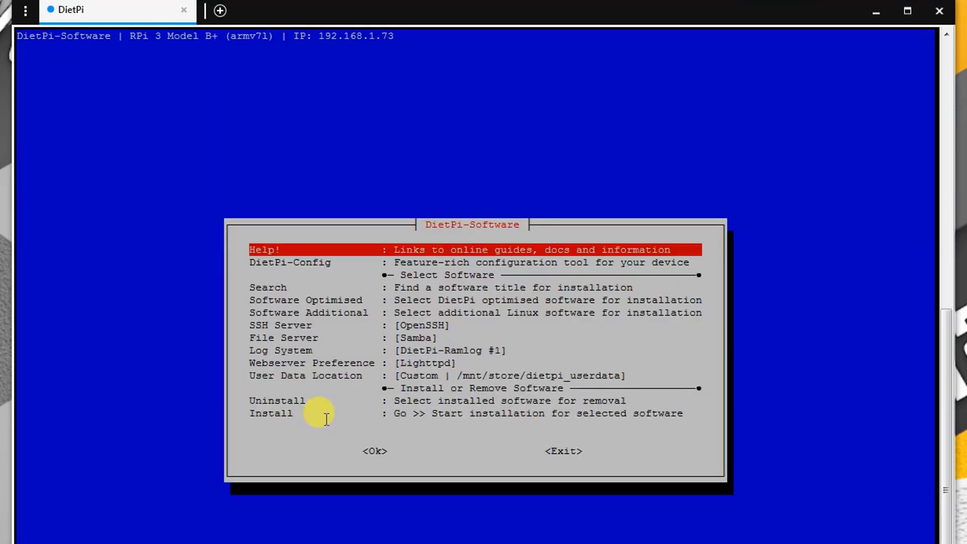
Toggle the qBittorrent and rTorrent entries in DietPi-Software's optimised software list
{"action": "key", "text": "Down"}
{"action": "key", "text": "Down"}
{"action": "key", "text": "Down"}
{"action": "key", "text": "Down"}
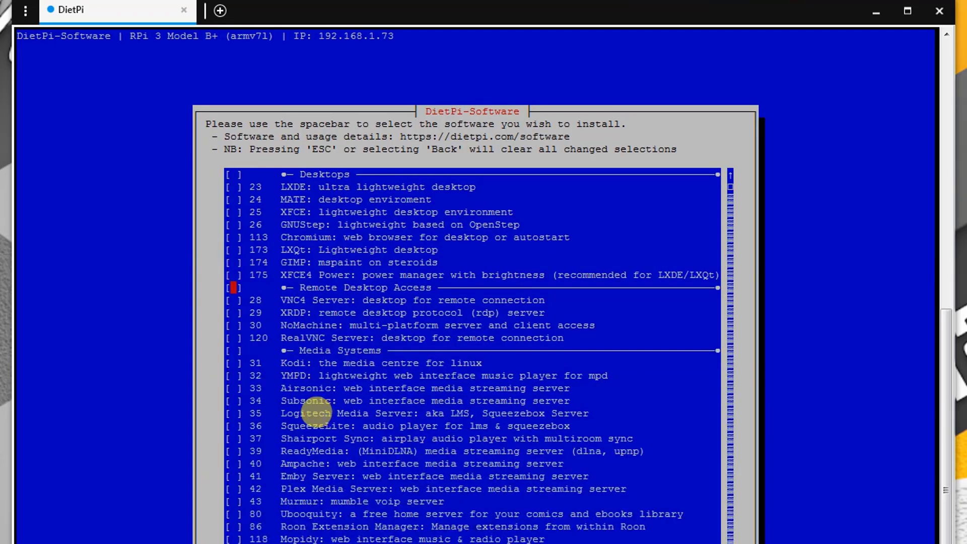
{"action": "key", "text": "Down"}
{"action": "key", "text": "Down"}
{"action": "key", "text": "Down"}
{"action": "key", "text": "Down"}
{"action": "key", "text": "Down"}
{"action": "key", "text": "Down"}
{"action": "key", "text": "Down"}
{"action": "key", "text": "Down"}
{"action": "key", "text": "Down"}
{"action": "key", "text": "Down"}
{"action": "key", "text": "Down"}
{"action": "key", "text": "Down"}
{"action": "key", "text": "Down"}
{"action": "key", "text": "Down"}
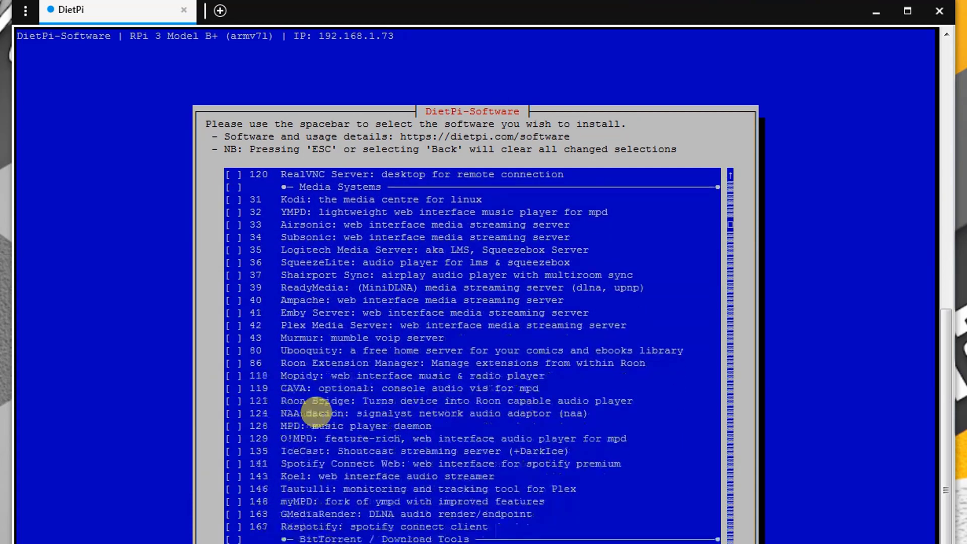
{"action": "key", "text": "Down"}
{"action": "key", "text": "Down"}
{"action": "key", "text": "Down"}
{"action": "key", "text": "Up"}
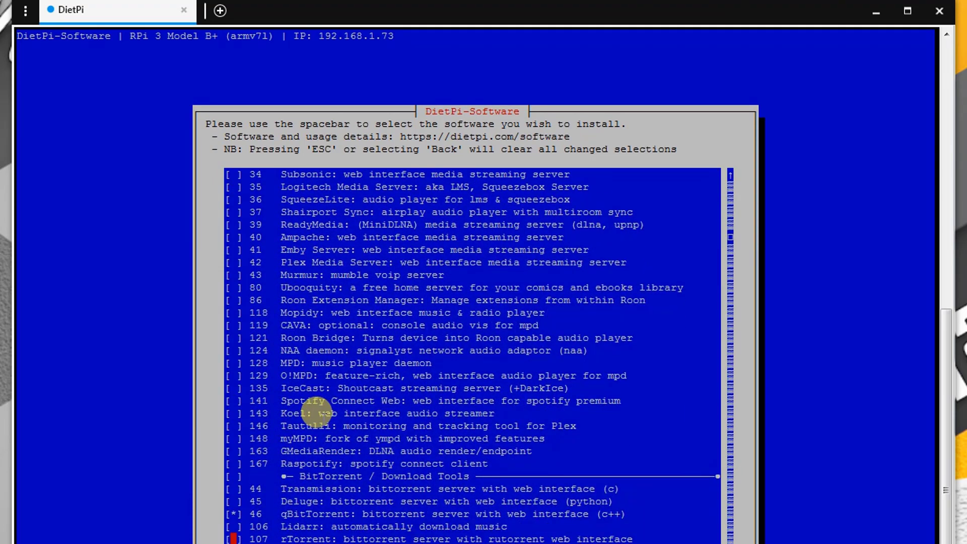
{"action": "key", "text": "Up"}
{"action": "key", "text": "Up"}
{"action": "key", "text": "space"}
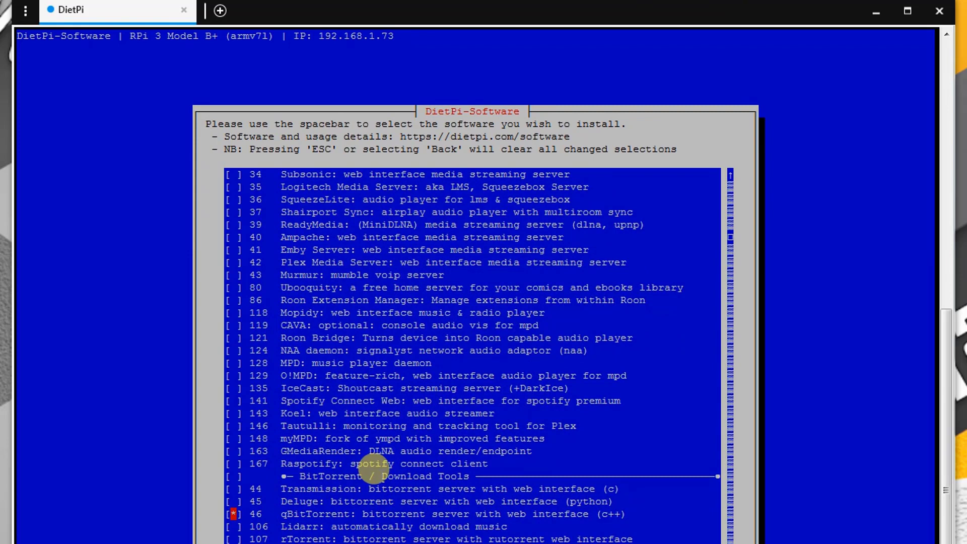
{"action": "key", "text": "Down"}
{"action": "key", "text": "Down"}
{"action": "key", "text": "Down"}
{"action": "key", "text": "Down"}
{"action": "key", "text": "Down"}
{"action": "key", "text": "Down"}
{"action": "key", "text": "space"}
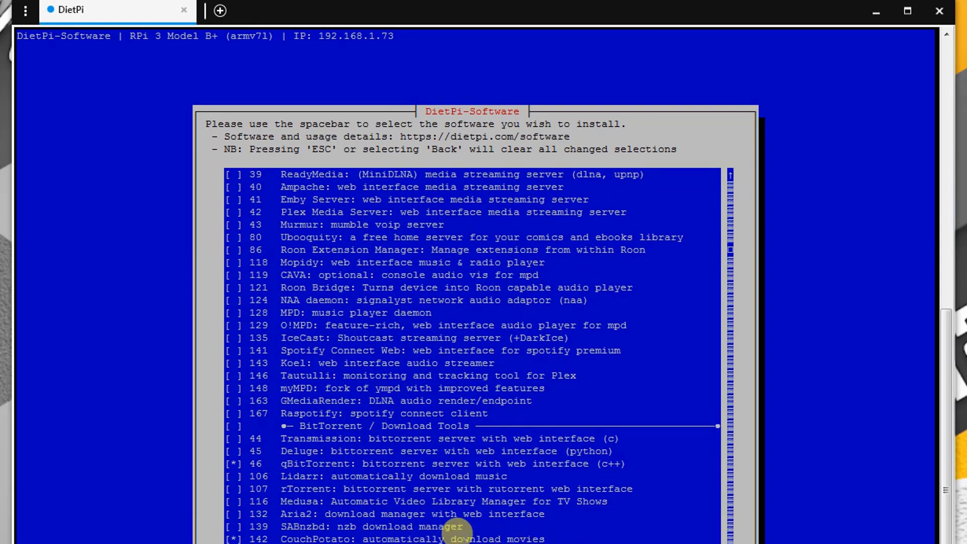
Exit DietPi-Software to the command prompt and log in to the qBittorrent Web UI
{"action": "key", "text": "Return"}
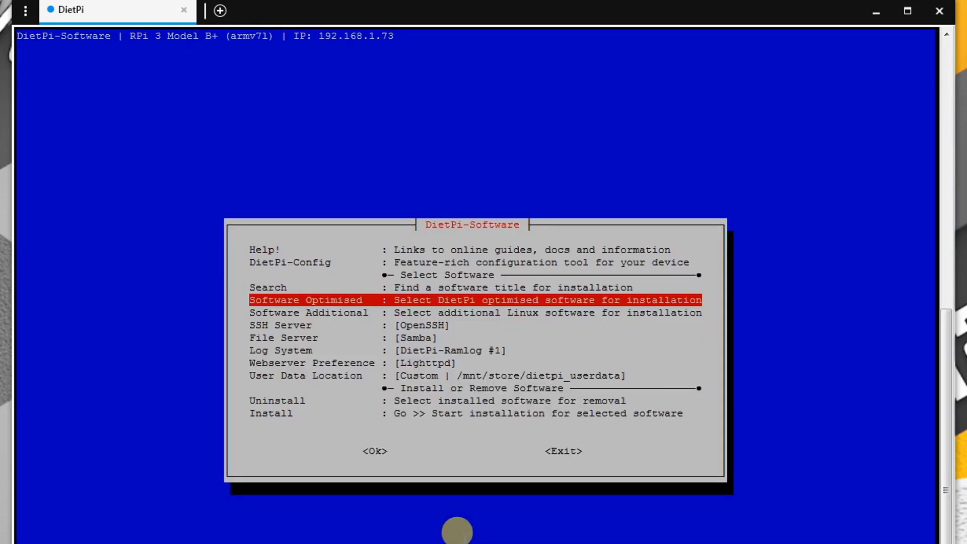
{"action": "key", "text": "Escape"}
{"action": "key", "text": "Left"}
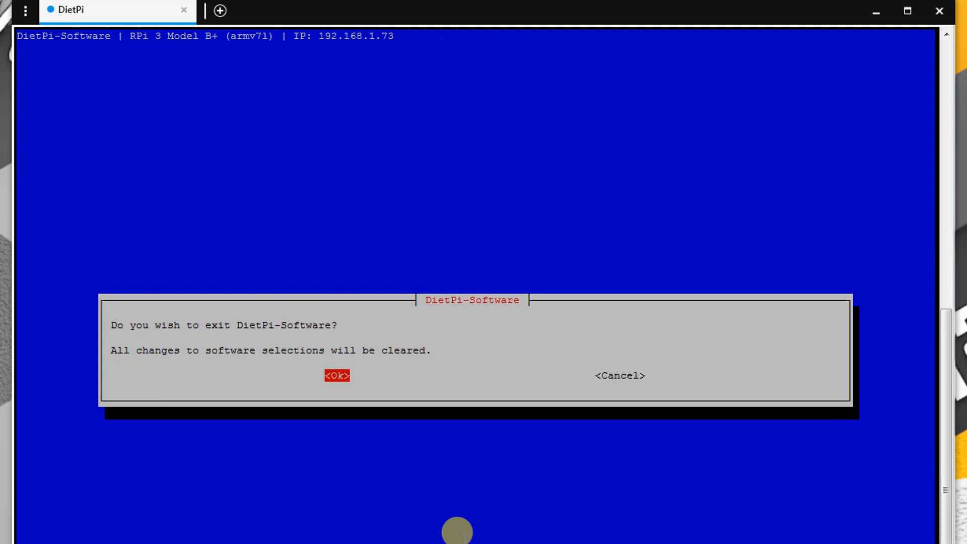
{"action": "key", "text": "Return"}
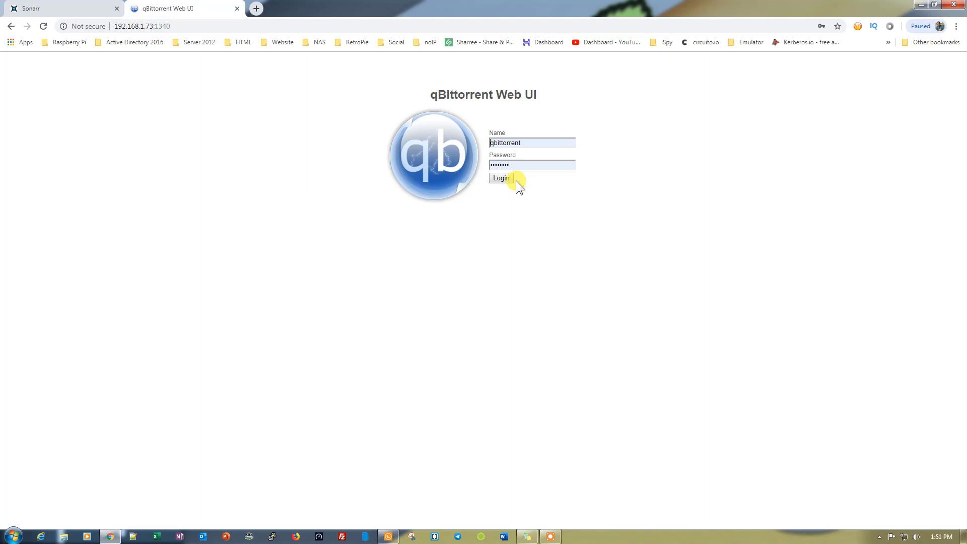
{"action": "left_click", "coordinate": [504, 179]}
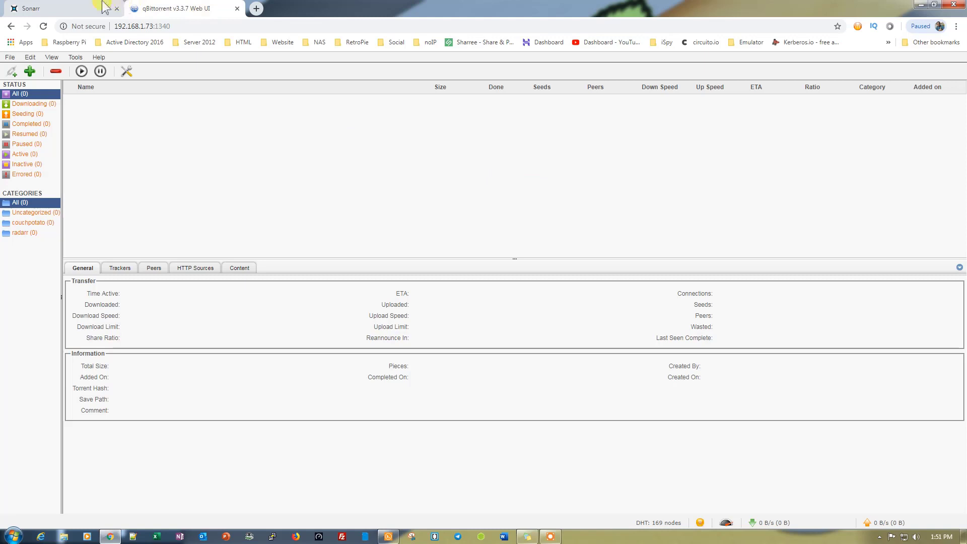
Set Rename Episodes to Yes in Sonarr settings, then review the Profiles and Quality Definitions pages
{"action": "left_click", "coordinate": [71, 11]}
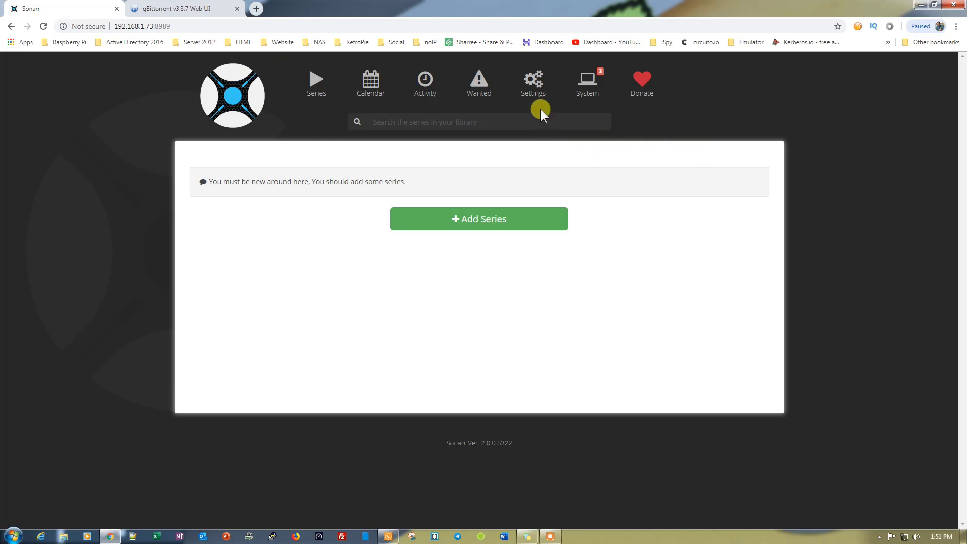
{"action": "left_click", "coordinate": [534, 85]}
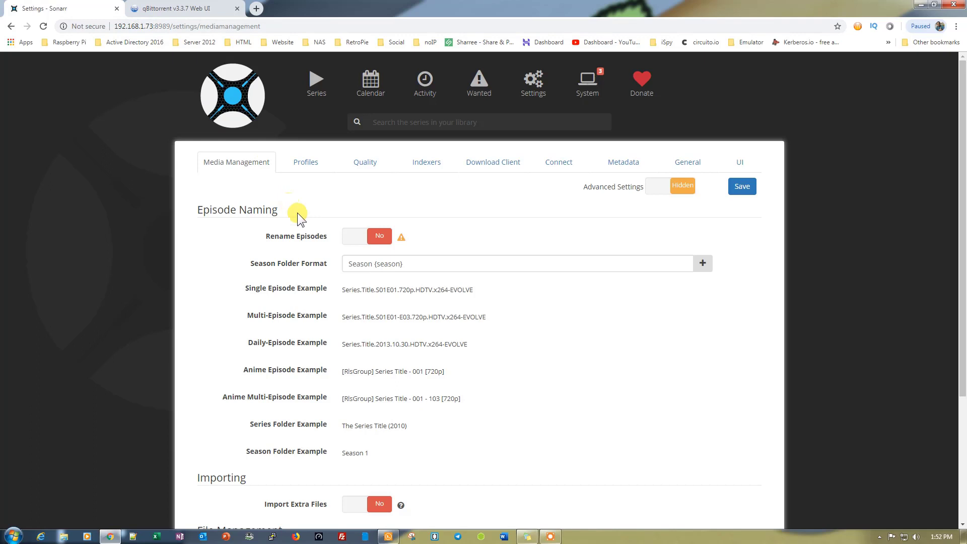
{"action": "left_click", "coordinate": [349, 241]}
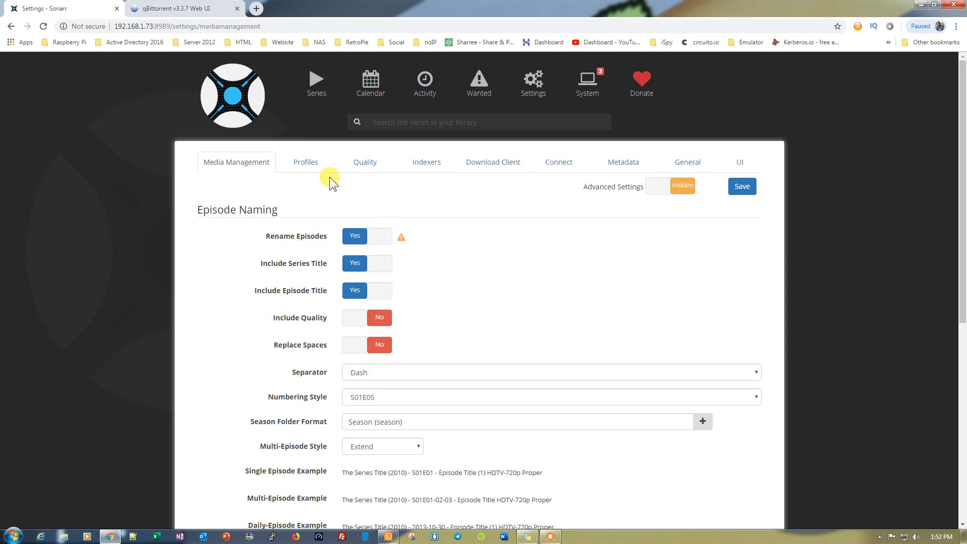
{"action": "left_click", "coordinate": [310, 166]}
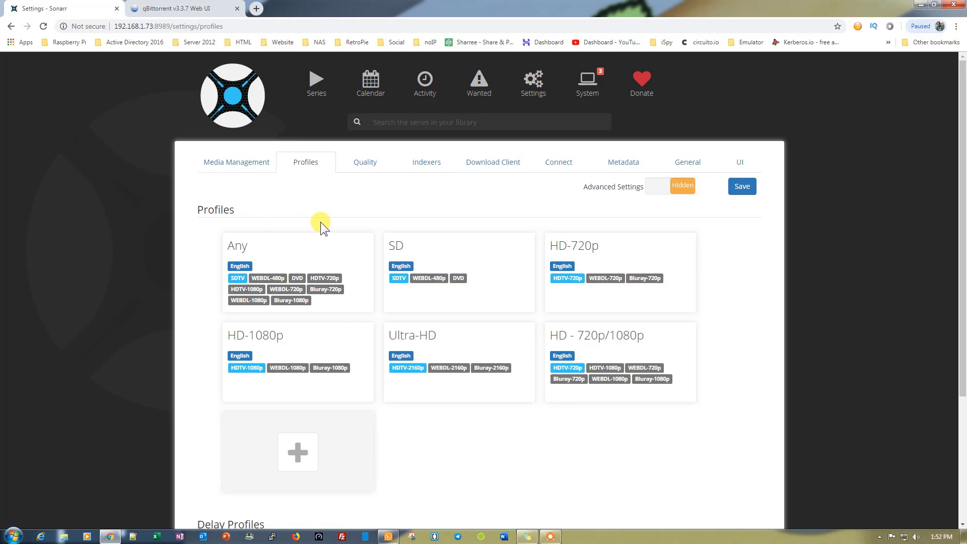
{"action": "left_click", "coordinate": [362, 168]}
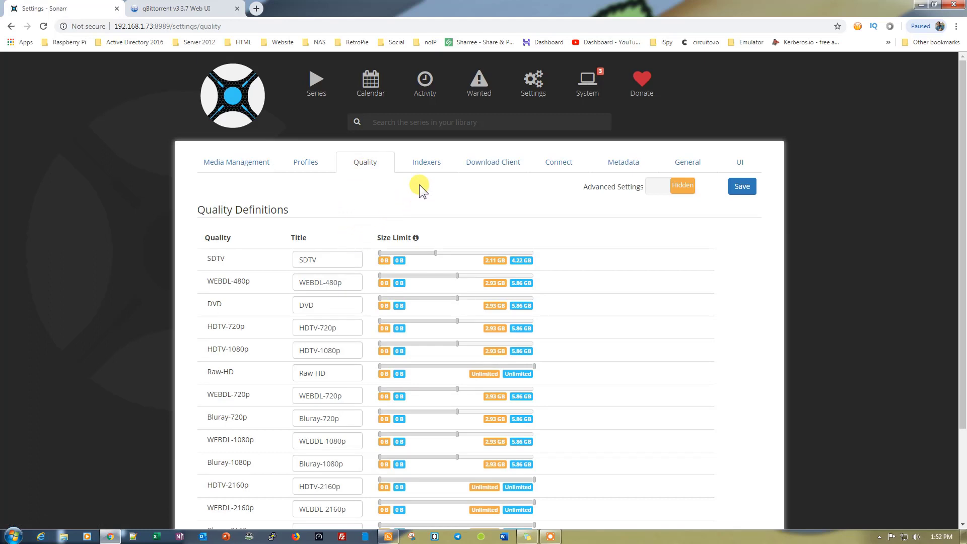
Add Rarbg as an indexer, test its connection successfully, and save it
{"action": "left_click", "coordinate": [425, 166]}
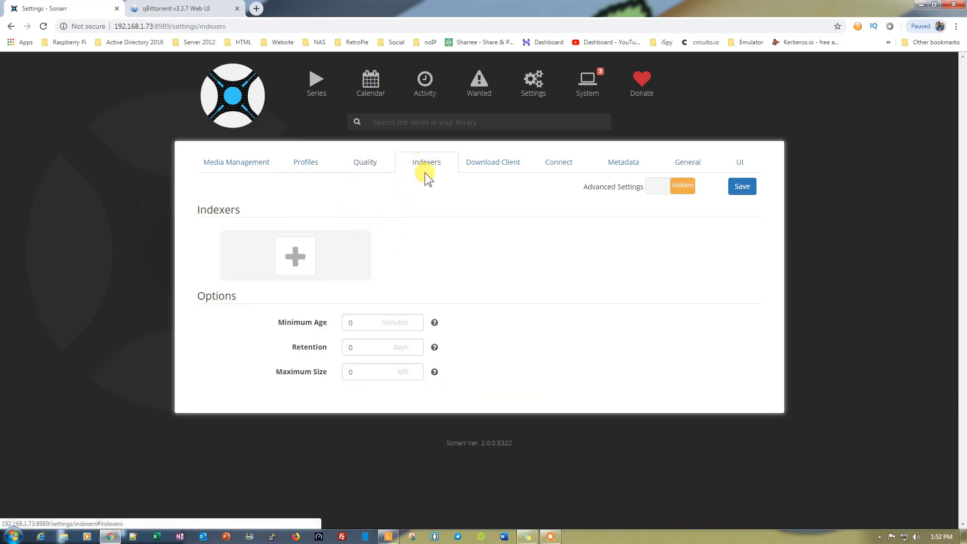
{"action": "left_click", "coordinate": [309, 257]}
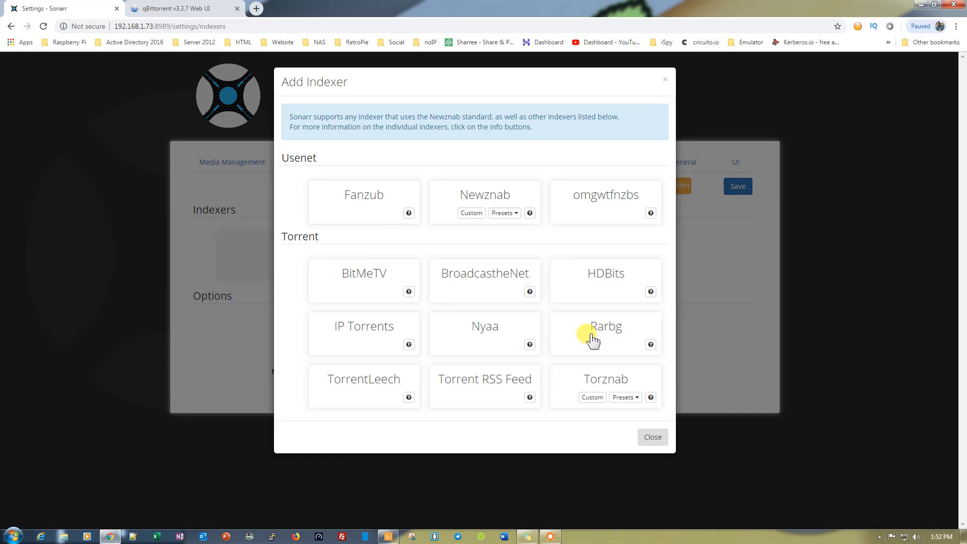
{"action": "left_click", "coordinate": [592, 341]}
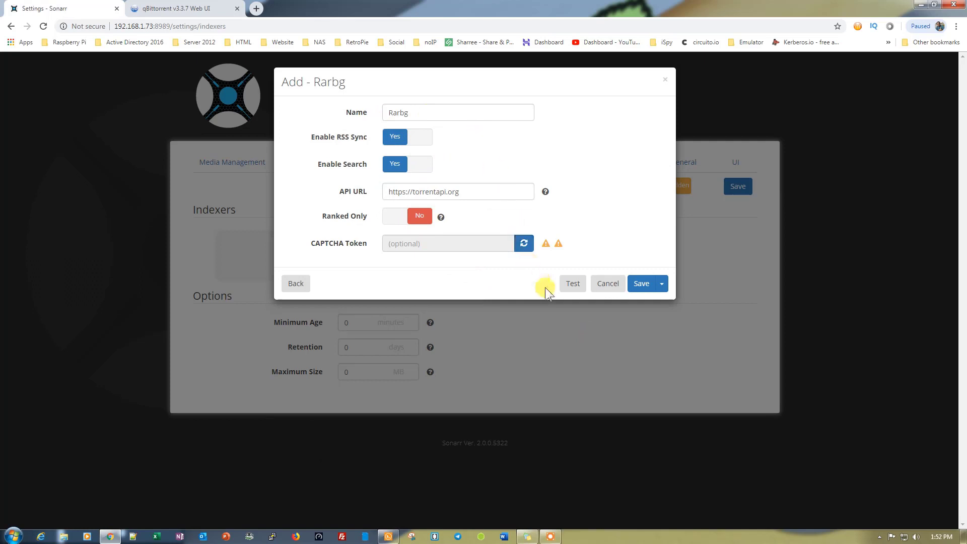
{"action": "left_click", "coordinate": [572, 286]}
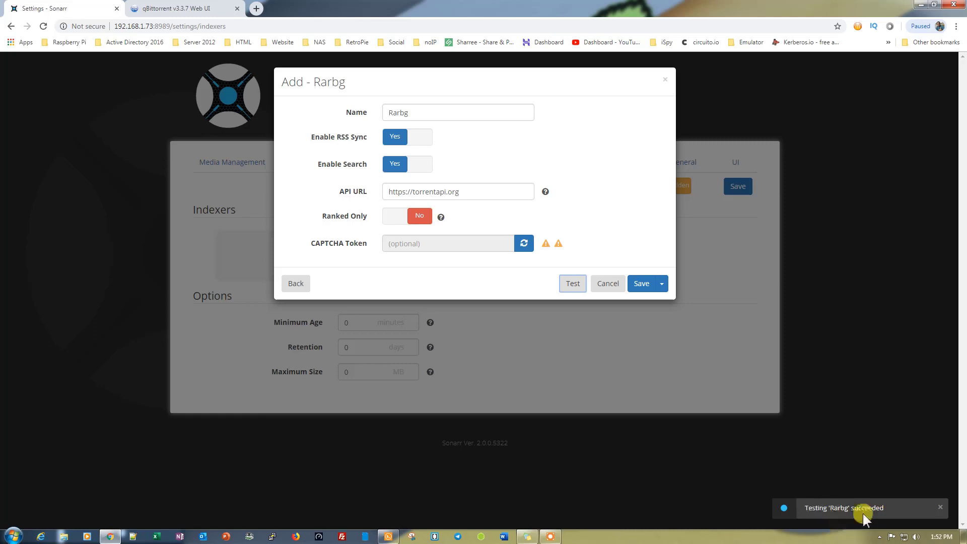
{"action": "left_click", "coordinate": [639, 284]}
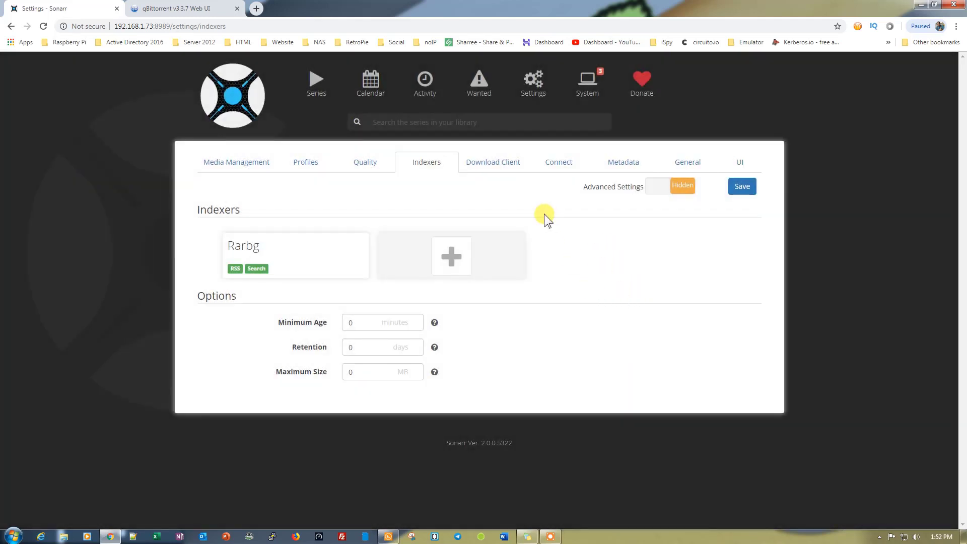
Add a new qBittorrent download client and fill in its name
{"action": "left_click", "coordinate": [495, 162]}
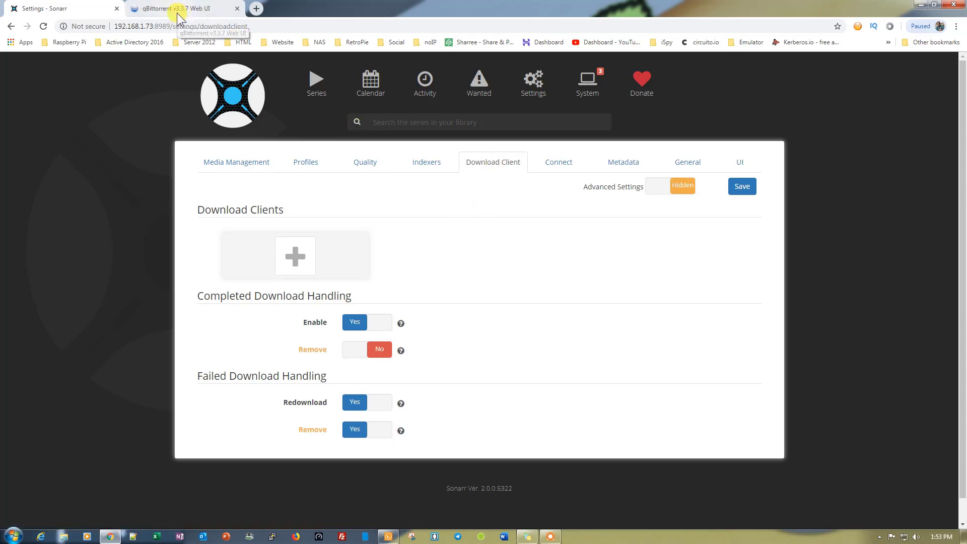
{"action": "left_click", "coordinate": [297, 265]}
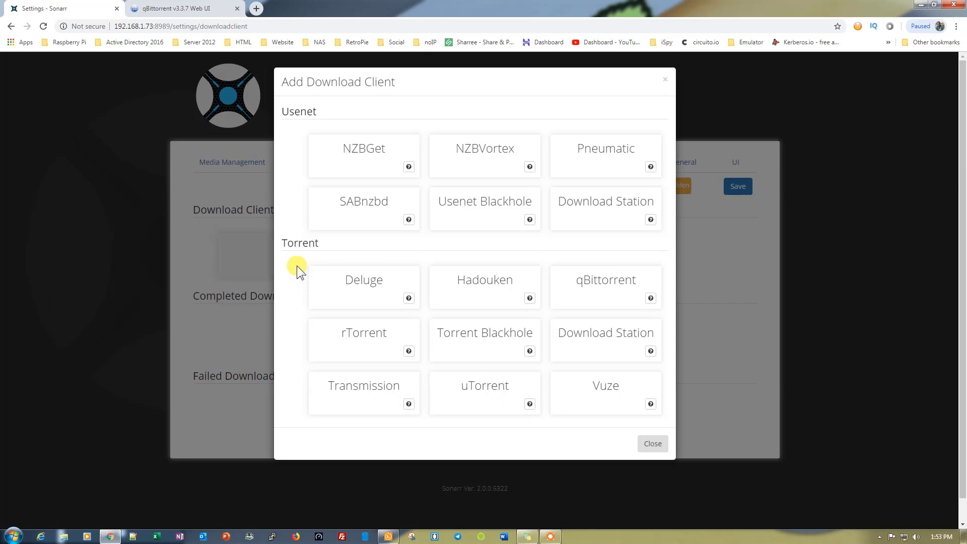
{"action": "left_click", "coordinate": [616, 291]}
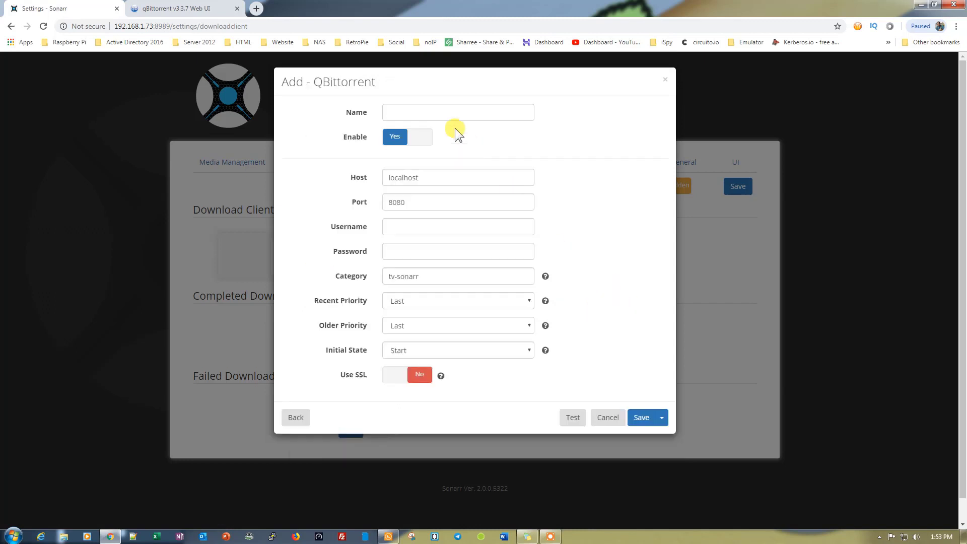
{"action": "double_click", "coordinate": [347, 83]}
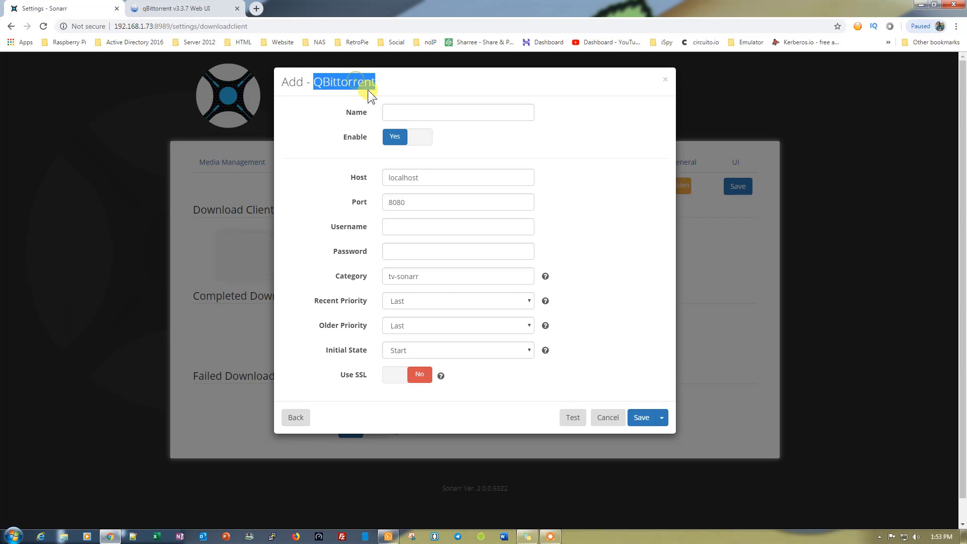
{"action": "key", "text": "ctrl+c"}
{"action": "left_click", "coordinate": [431, 113]}
{"action": "key", "text": "ctrl+v"}
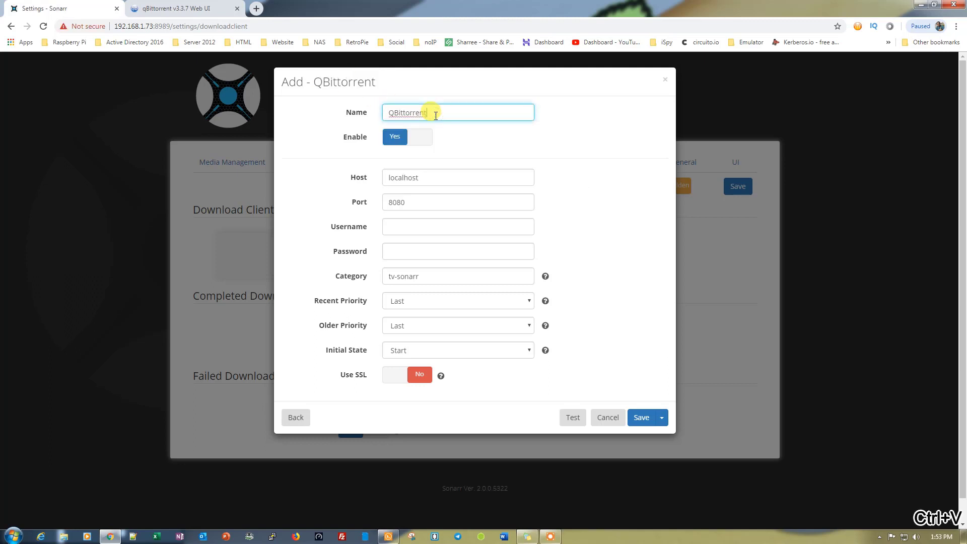
Enter the qBittorrent login username and password, then test the connection
{"action": "left_click", "coordinate": [404, 229]}
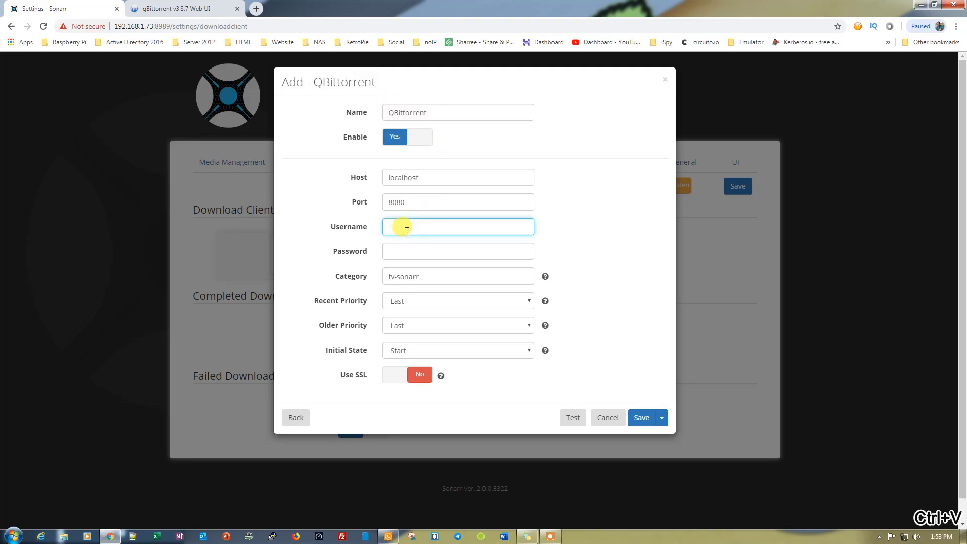
{"action": "type", "text": "qbit"}
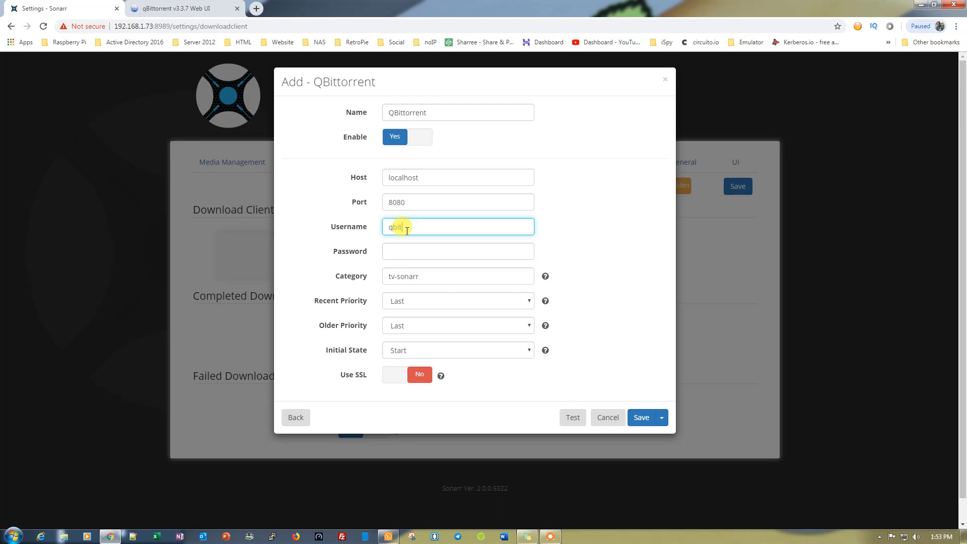
{"action": "type", "text": "torrent"}
{"action": "left_click", "coordinate": [402, 252]}
{"action": "type", "text": "admi"}
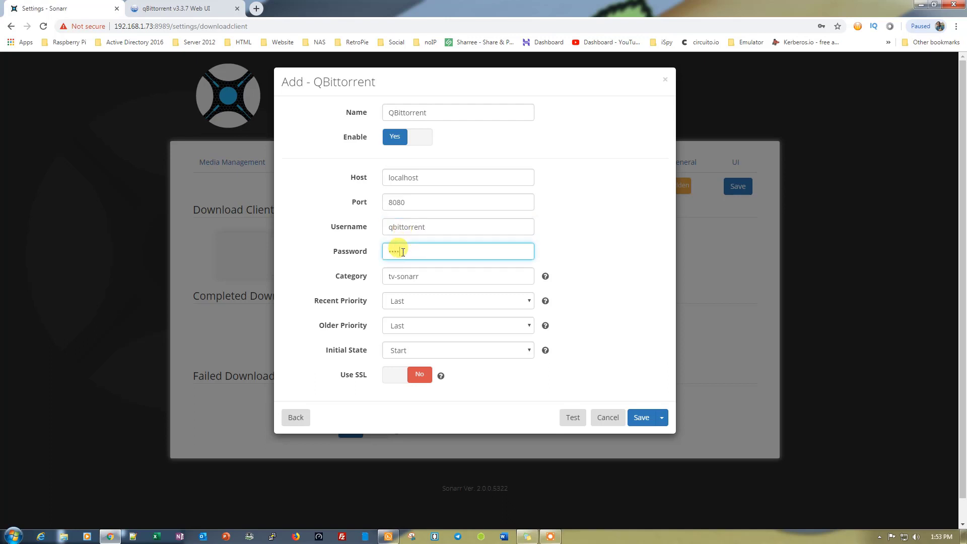
{"action": "type", "text": "nadm"}
{"action": "left_click", "coordinate": [571, 418]}
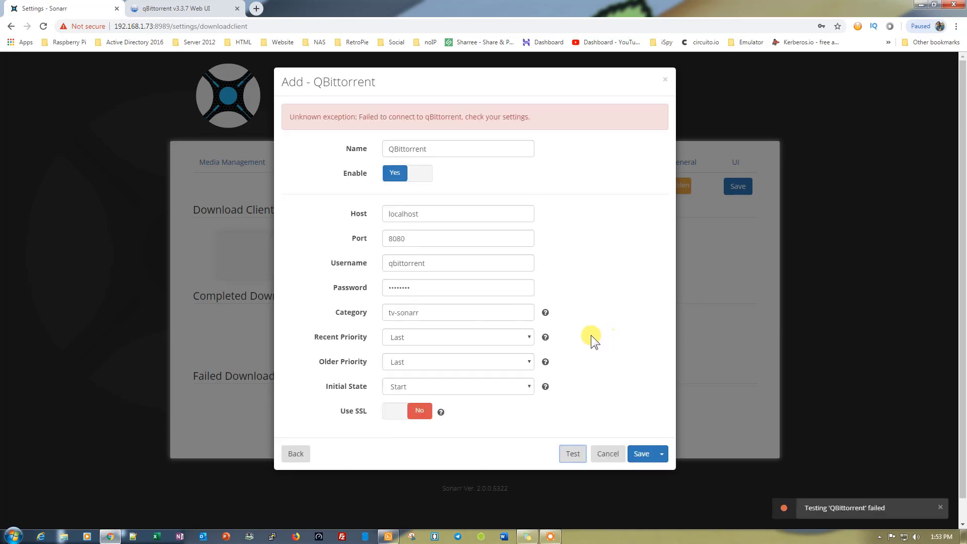
Rename the download client to lowercase 'qbittorrent'
{"action": "double_click", "coordinate": [404, 262]}
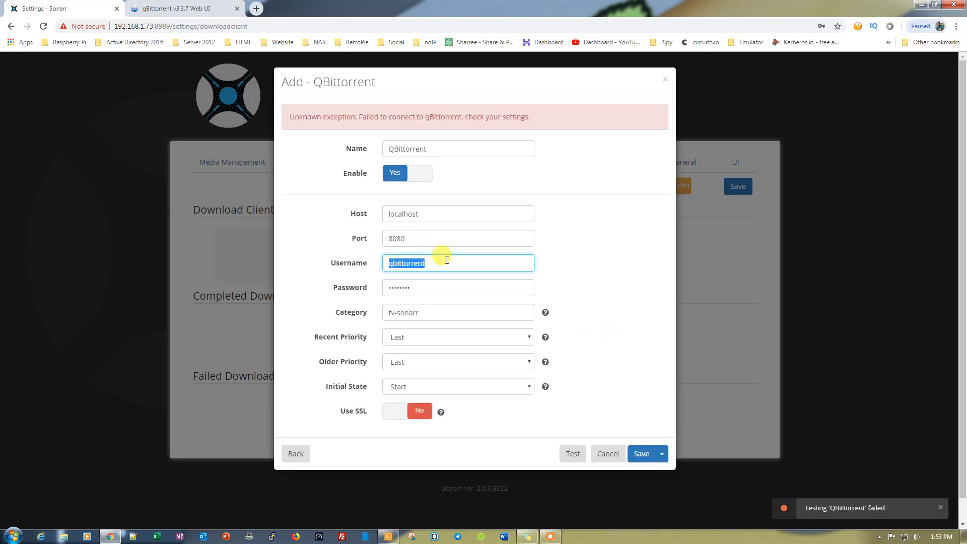
{"action": "key", "text": "ctrl+c"}
{"action": "double_click", "coordinate": [408, 150]}
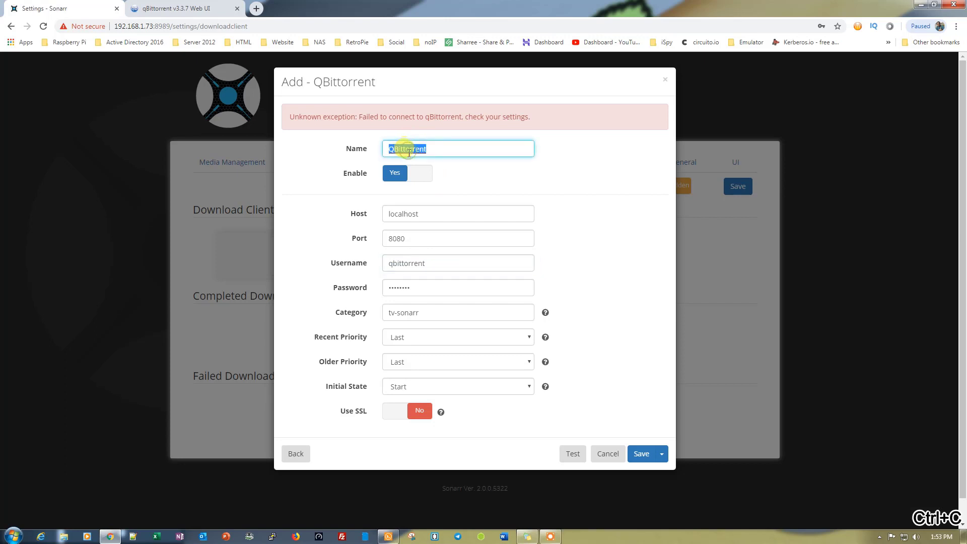
{"action": "key", "text": "ctrl+v"}
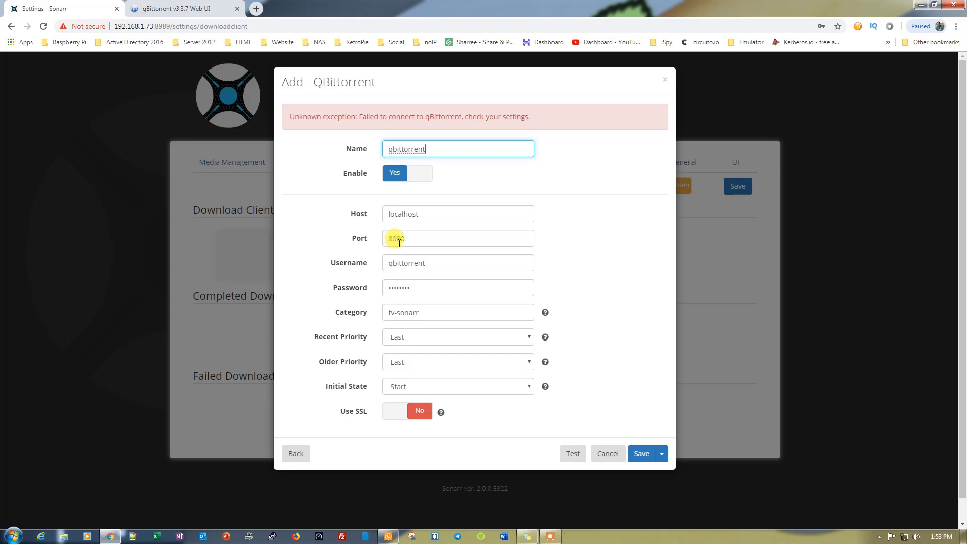
Change the client port from 8080 to 1340, retest the connection, and save the client
{"action": "left_click", "coordinate": [201, 8]}
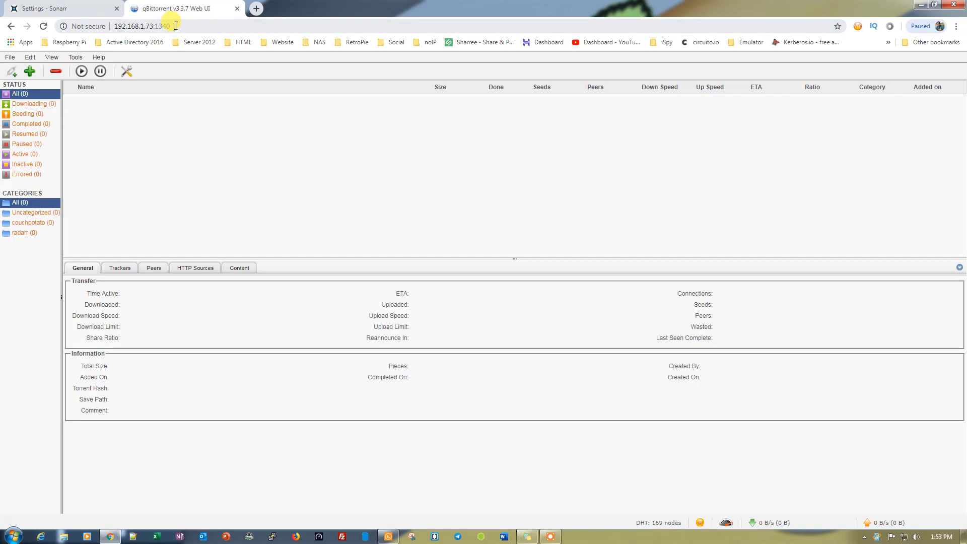
{"action": "left_click", "coordinate": [78, 8]}
{"action": "double_click", "coordinate": [426, 238]}
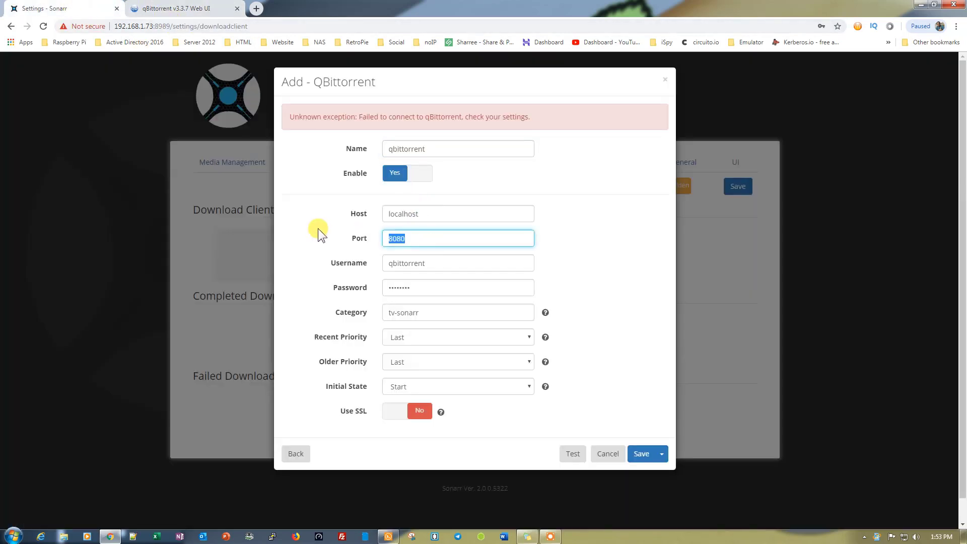
{"action": "type", "text": "1340"}
{"action": "left_click", "coordinate": [573, 454]}
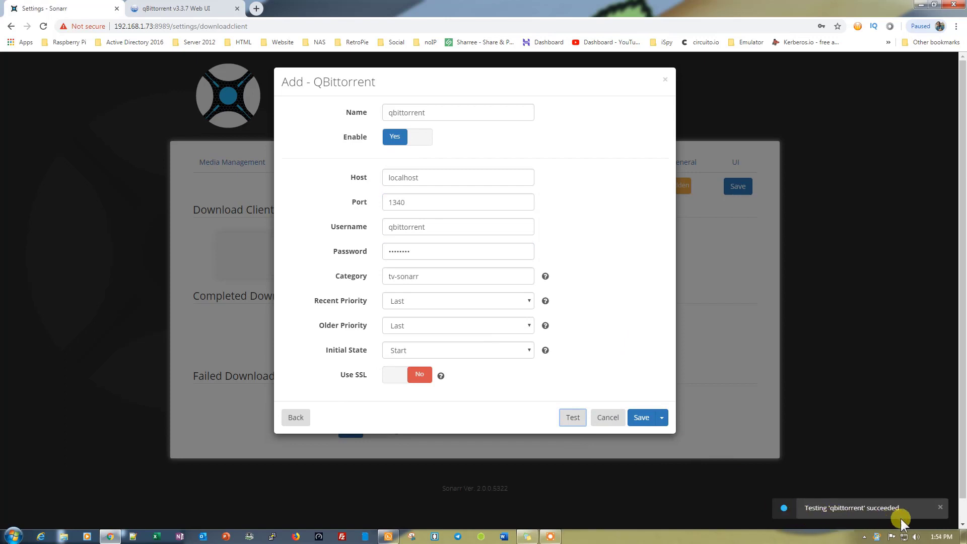
{"action": "left_click", "coordinate": [643, 418]}
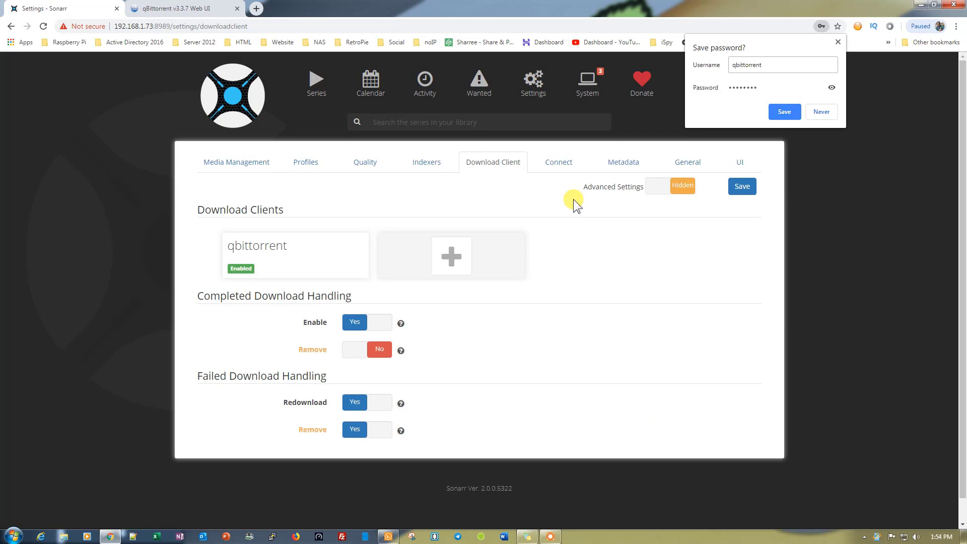
Skip adding a Connect notification, save settings, and go to the empty Series page
{"action": "left_click", "coordinate": [551, 163]}
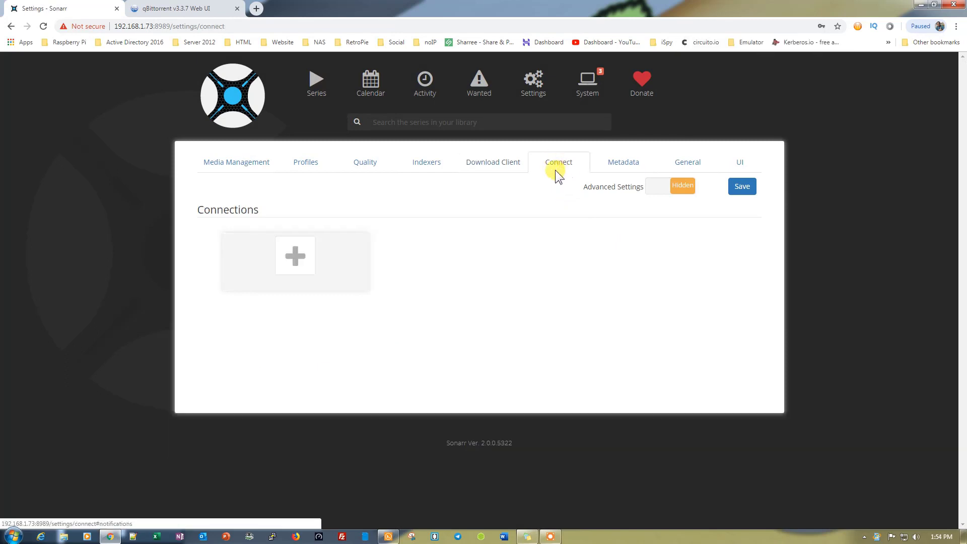
{"action": "left_click", "coordinate": [298, 256]}
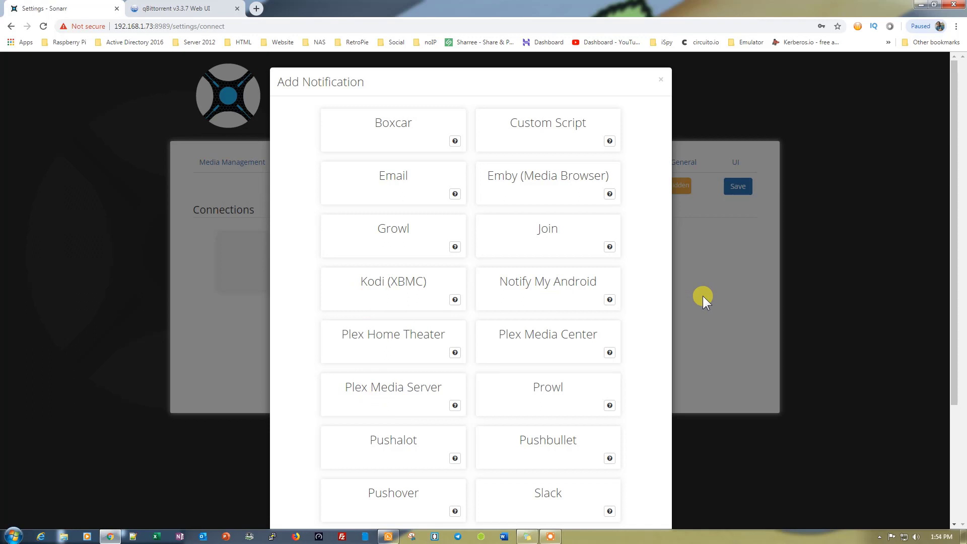
{"action": "left_click", "coordinate": [657, 80]}
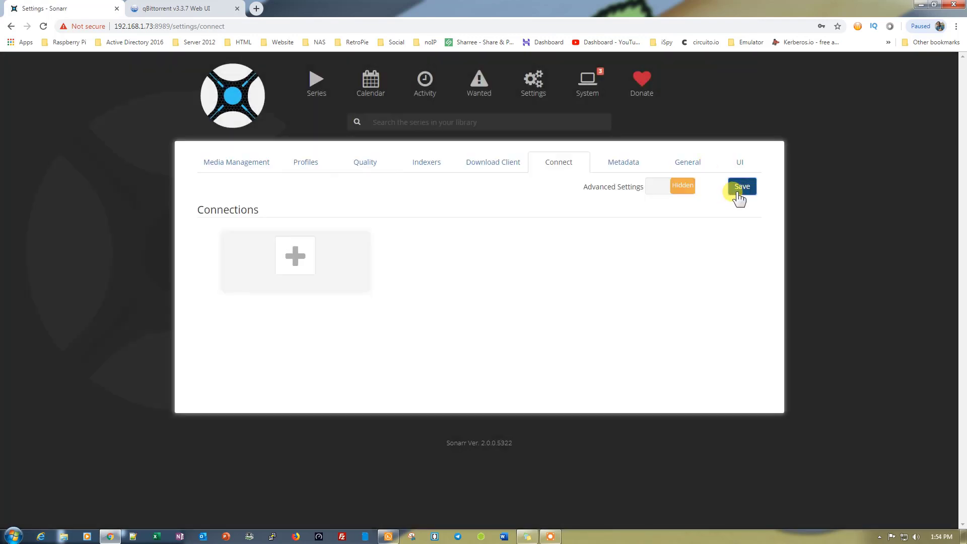
{"action": "left_click", "coordinate": [740, 196]}
{"action": "left_click", "coordinate": [309, 90]}
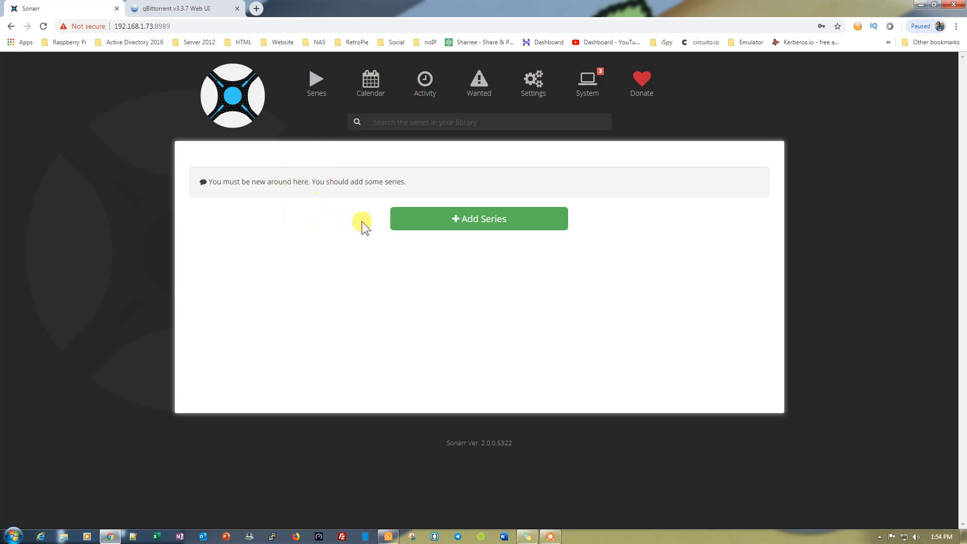
Search 'silicon valley' and add Silicon Valley (2014) under /mnt/dietpi_userdata/downloads/
{"action": "left_click", "coordinate": [446, 225]}
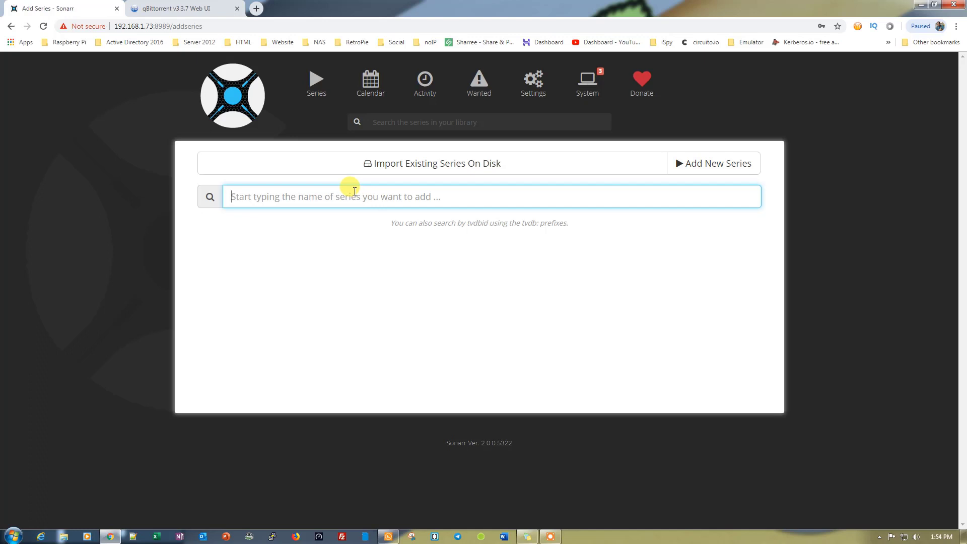
{"action": "type", "text": "sil"}
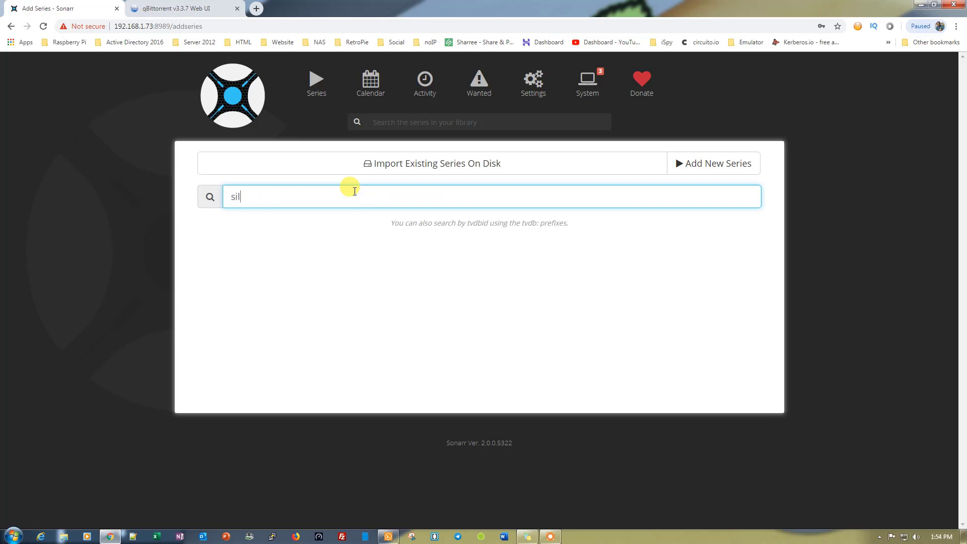
{"action": "type", "text": "icon valley"}
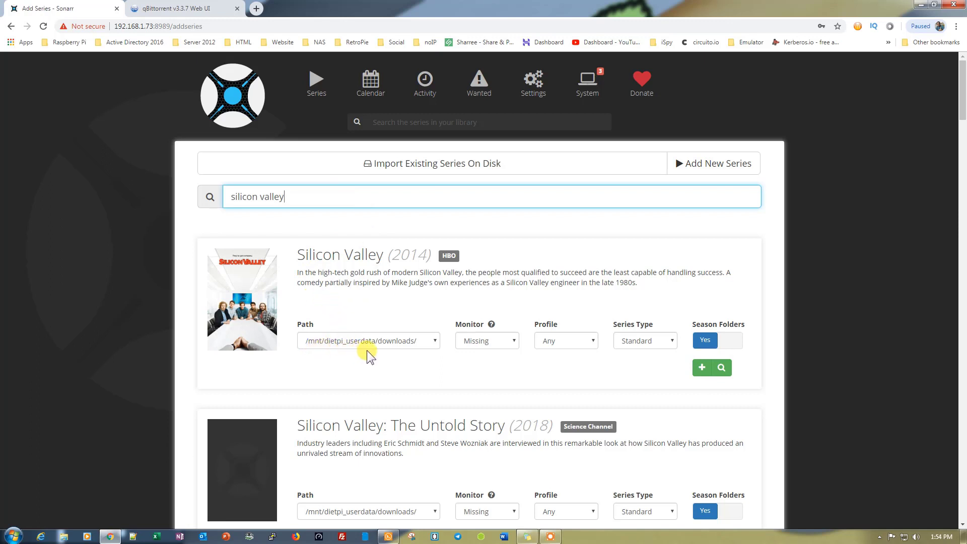
{"action": "left_click", "coordinate": [433, 342]}
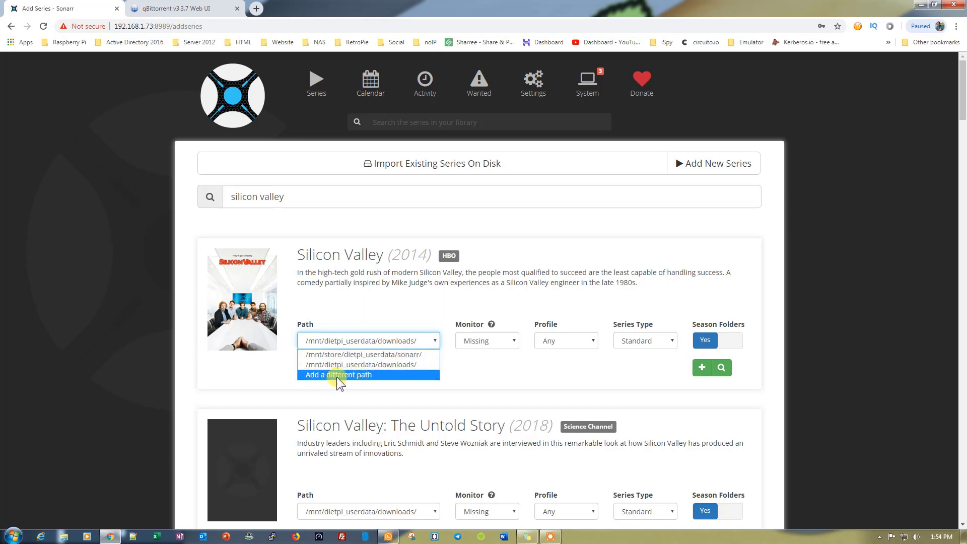
{"action": "left_click", "coordinate": [481, 376]}
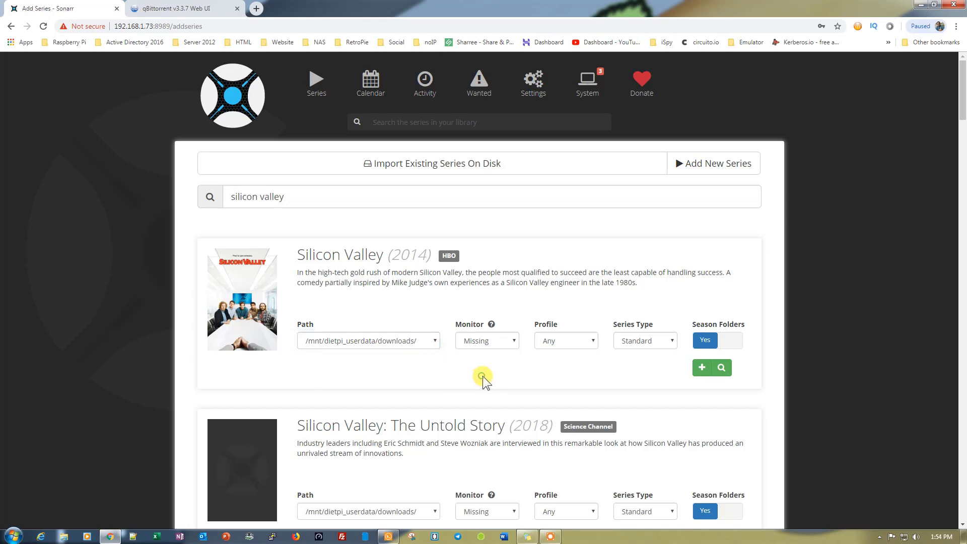
{"action": "left_click", "coordinate": [700, 370]}
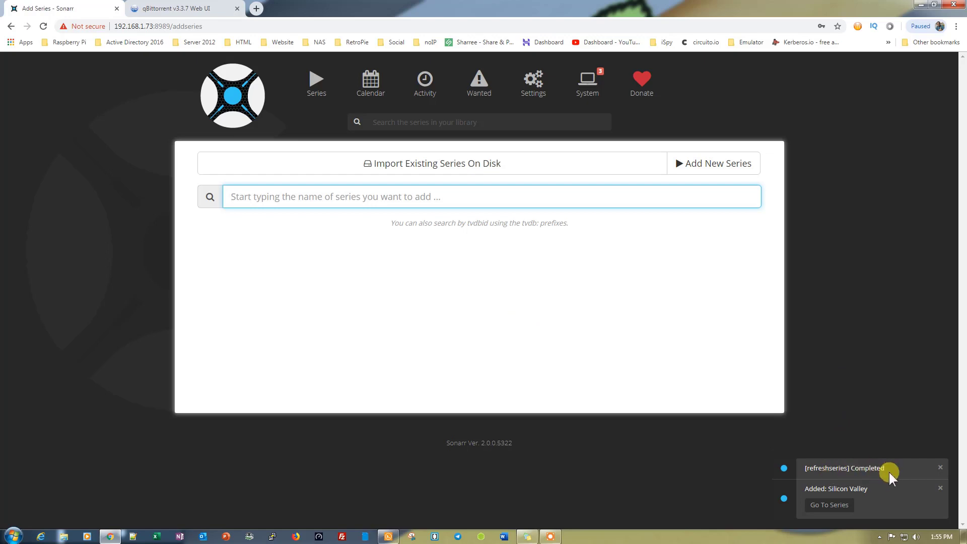
Open the Silicon Valley page, choose a 720p quality for Season 5, and expand its episodes
{"action": "left_click", "coordinate": [840, 504]}
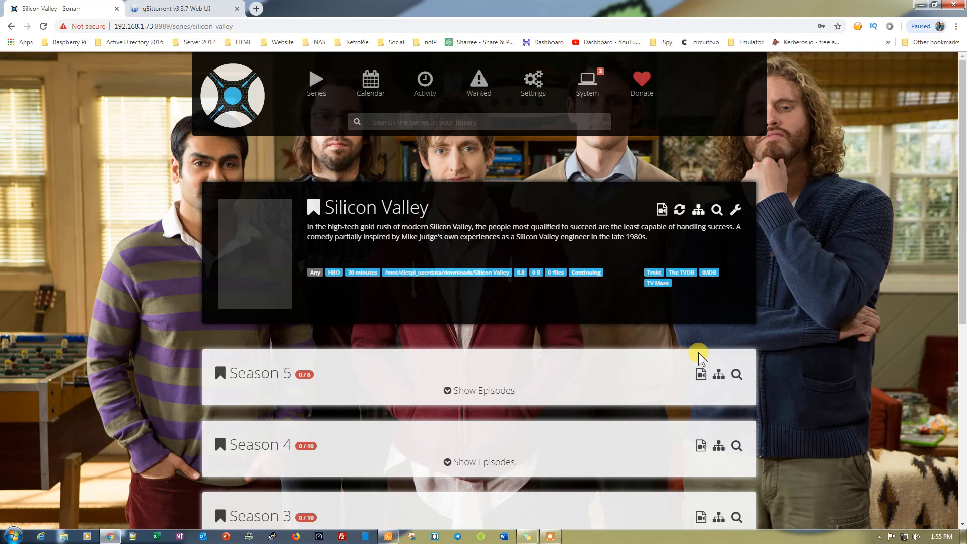
{"action": "scroll", "coordinate": [923, 317], "scroll_direction": "down", "scroll_amount": 2}
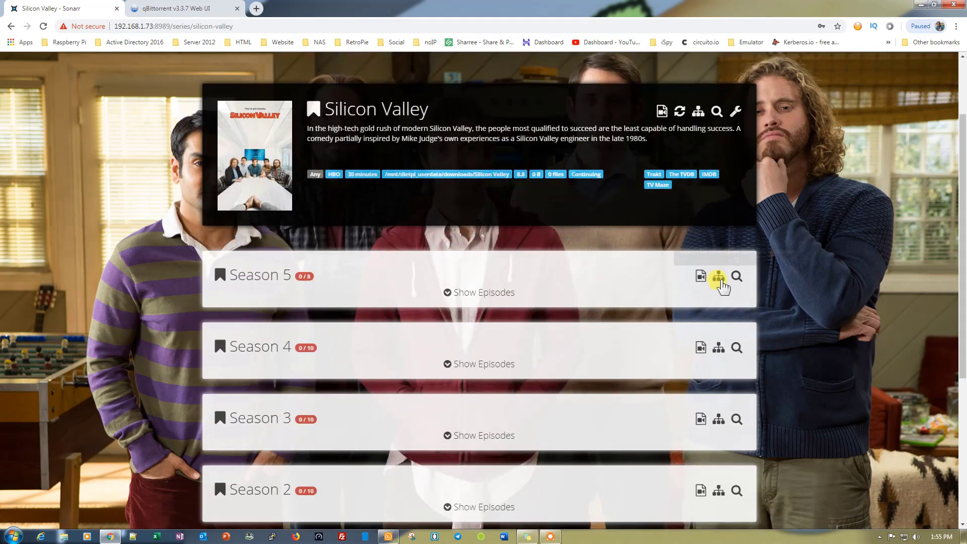
{"action": "left_click", "coordinate": [701, 278]}
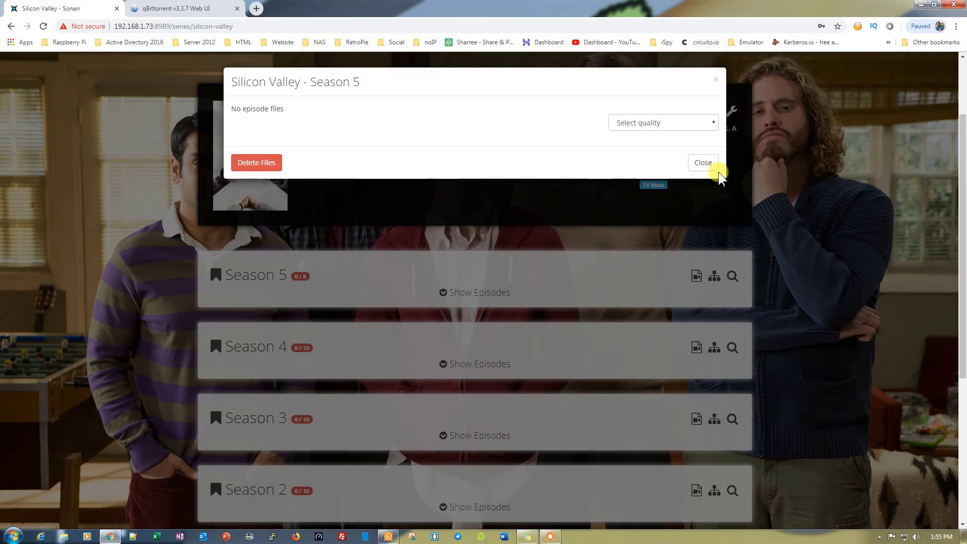
{"action": "left_click", "coordinate": [706, 127]}
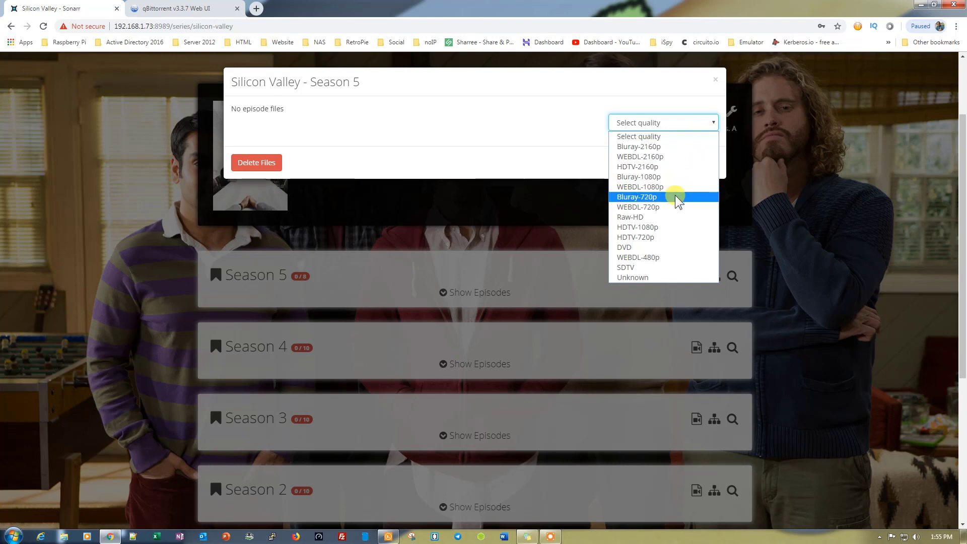
{"action": "left_click", "coordinate": [655, 237]}
{"action": "left_click", "coordinate": [697, 163]}
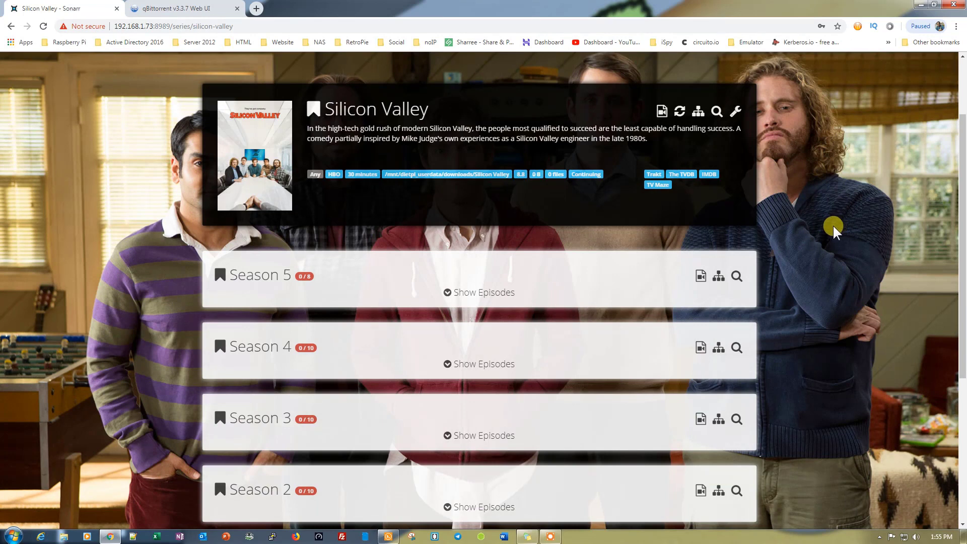
{"action": "left_click", "coordinate": [448, 294]}
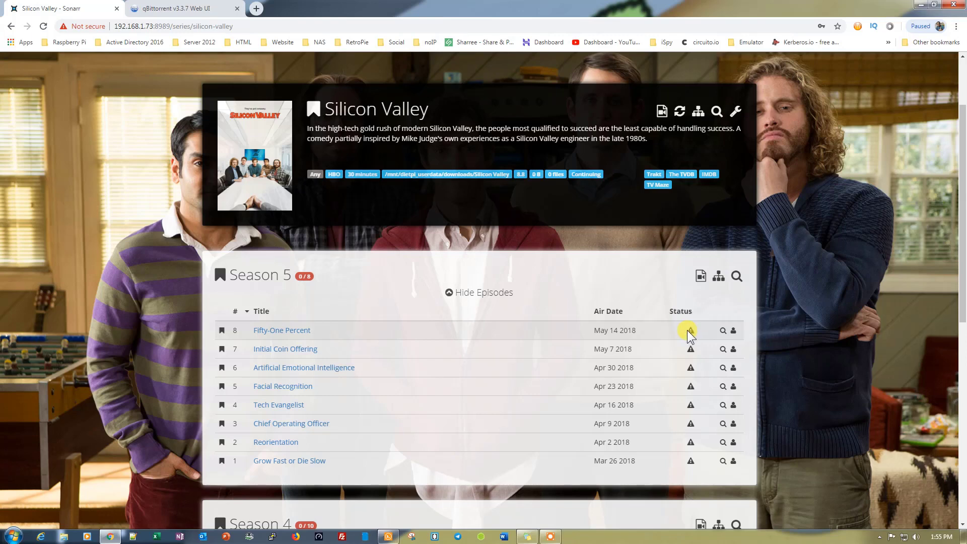
Download the 161 MB WEBDL-480p release of episode 8, Fifty-One Percent, and confirm it in qBittorrent
{"action": "mouse_move", "coordinate": [691, 331]}
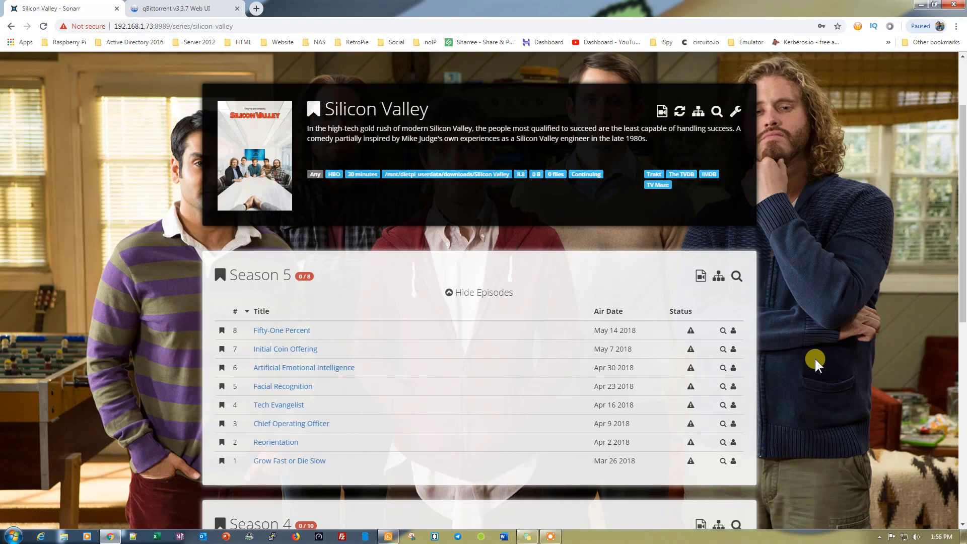
{"action": "left_click", "coordinate": [734, 330]}
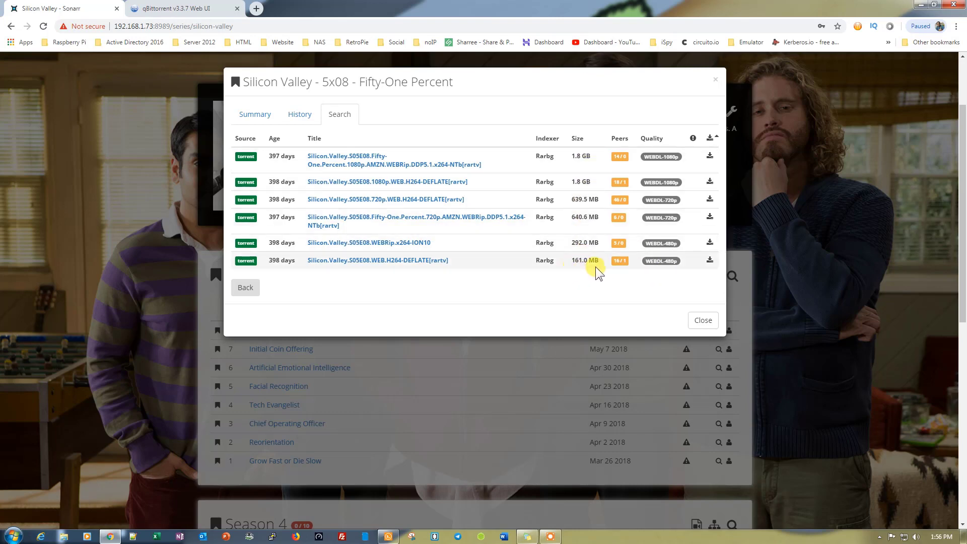
{"action": "left_click", "coordinate": [711, 263]}
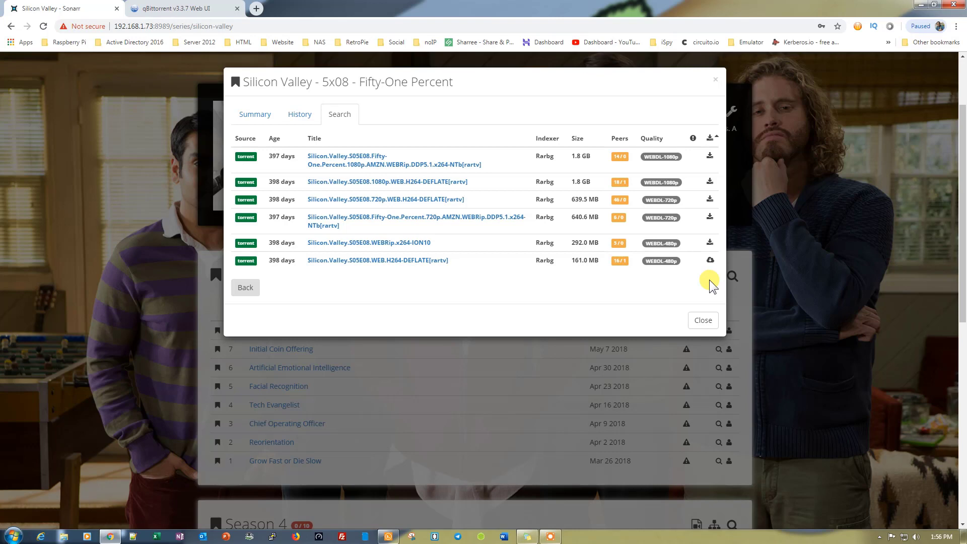
{"action": "left_click", "coordinate": [159, 10]}
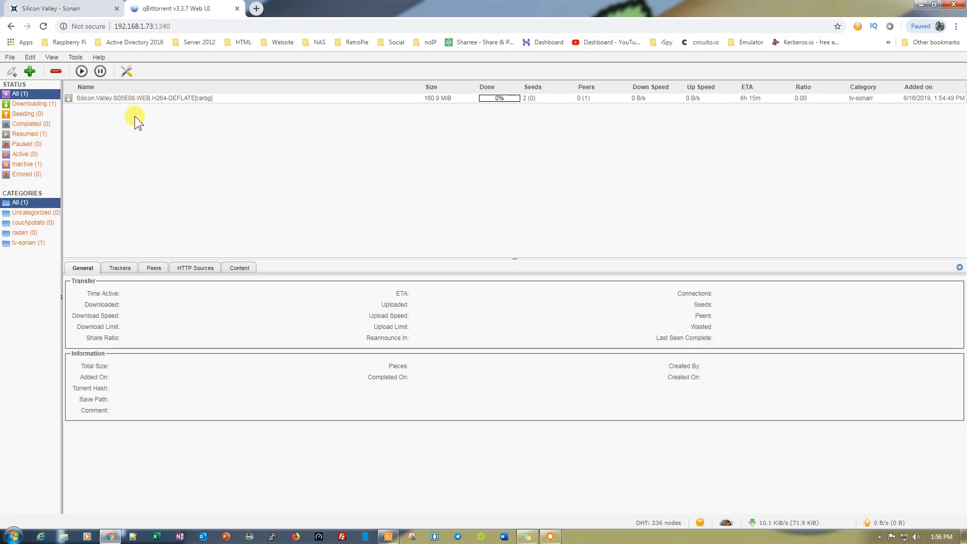
{"action": "left_click", "coordinate": [68, 9]}
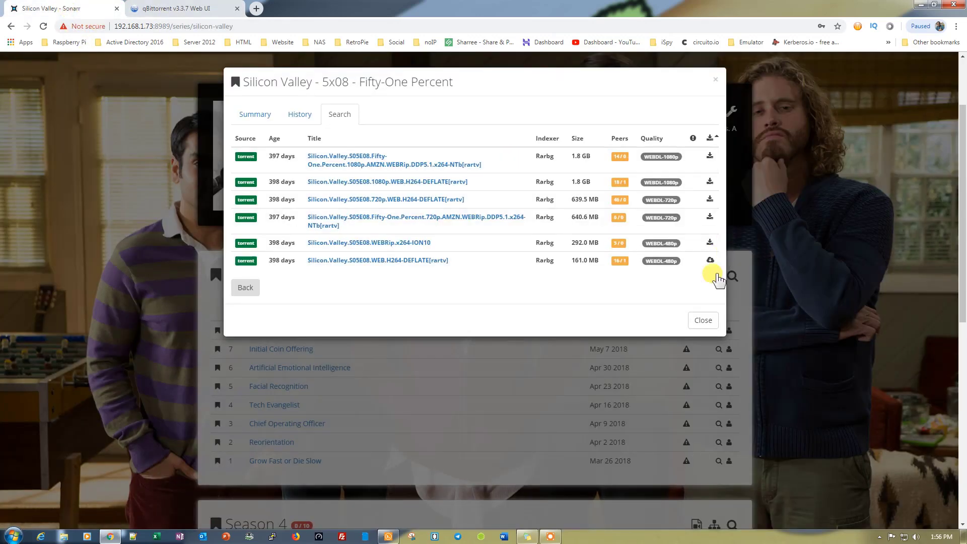
{"action": "left_click", "coordinate": [703, 320]}
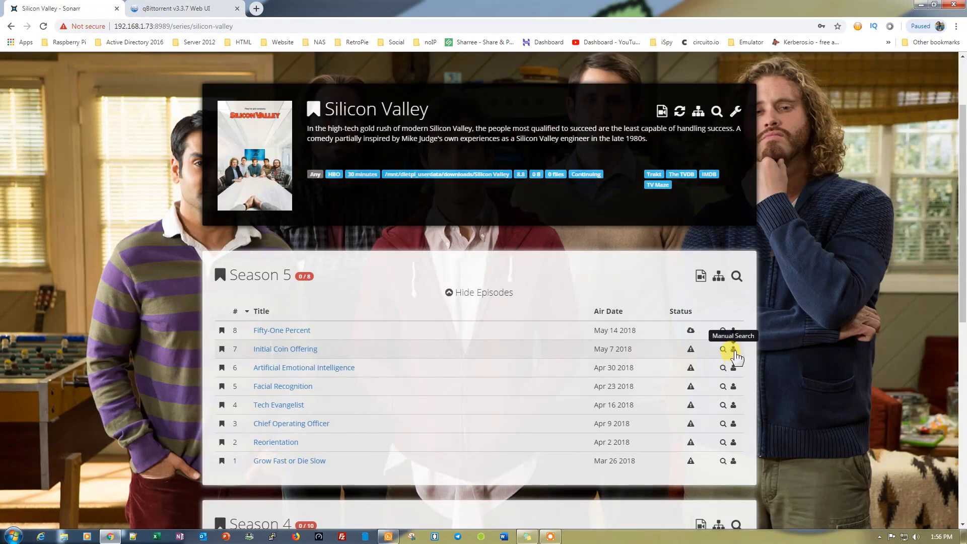
Download the 165.3 MB WEBDL-480p release of episode 7, Initial Coin Offering, and start it in qBittorrent
{"action": "left_click", "coordinate": [733, 351]}
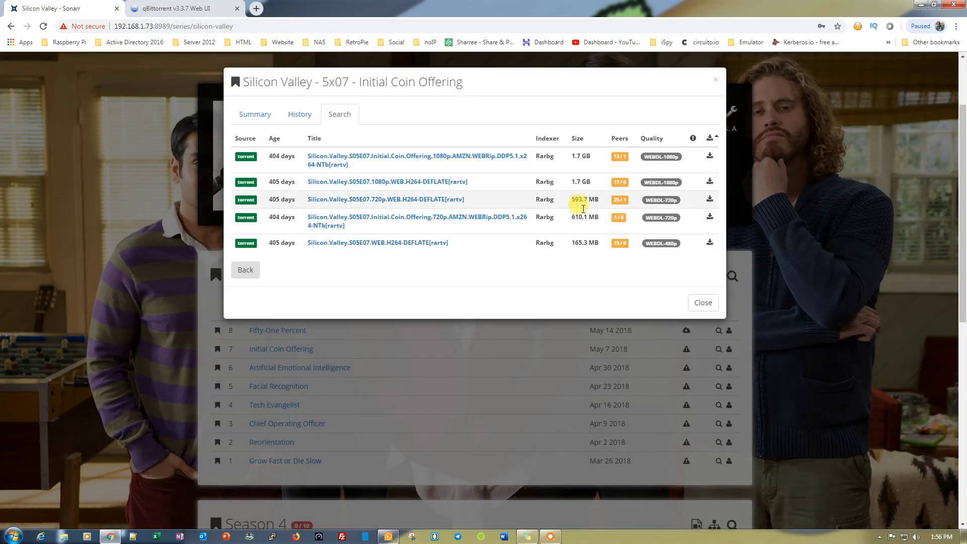
{"action": "left_click", "coordinate": [714, 242]}
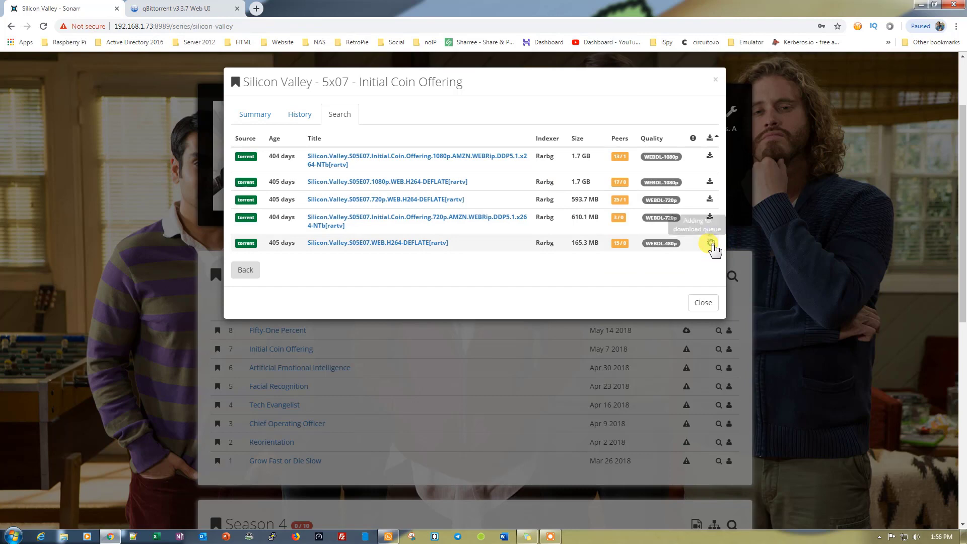
{"action": "left_click", "coordinate": [193, 7]}
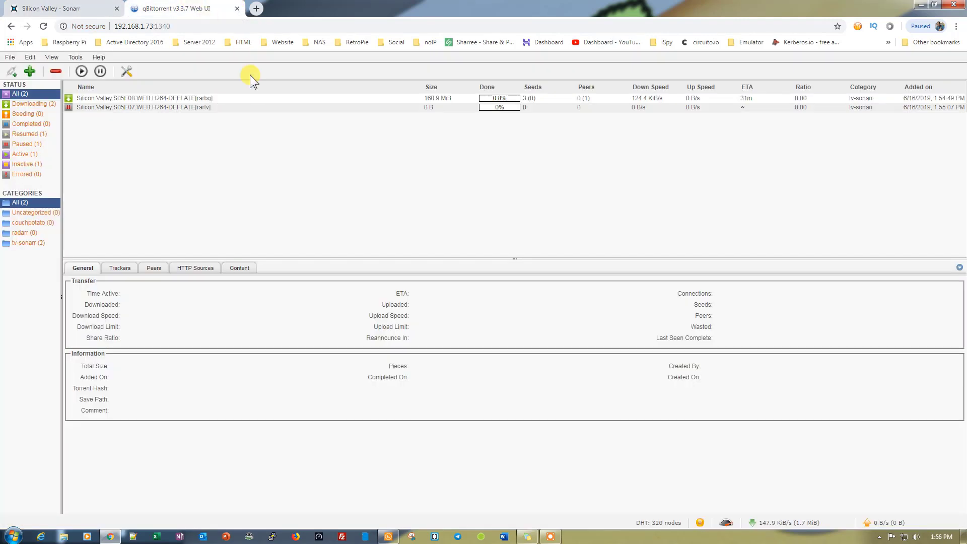
{"action": "left_click", "coordinate": [147, 108]}
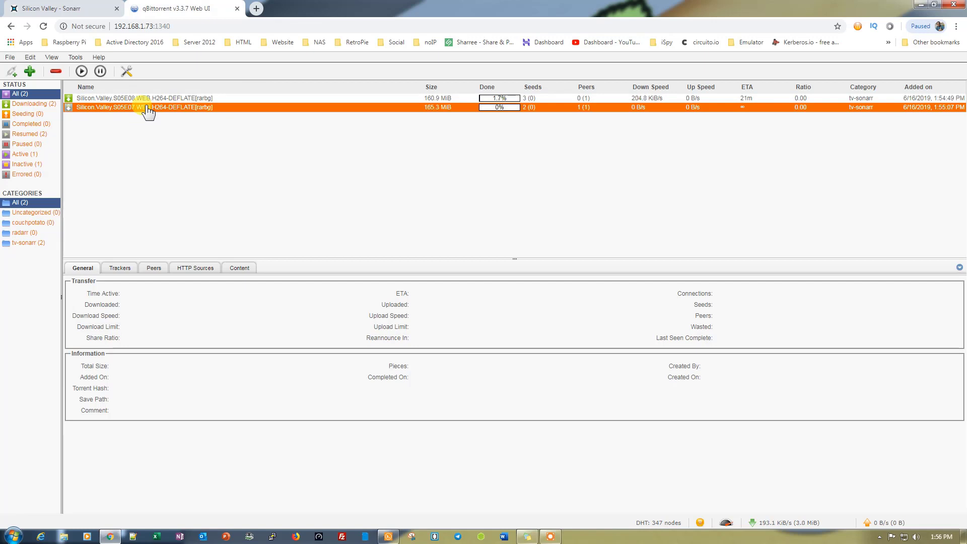
{"action": "left_click", "coordinate": [78, 8]}
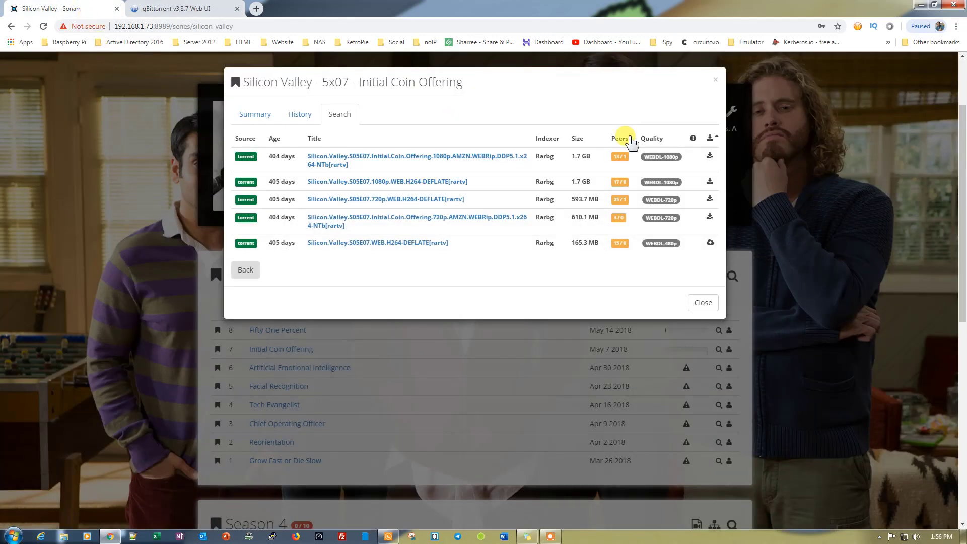
{"action": "left_click", "coordinate": [714, 79]}
{"action": "left_click", "coordinate": [191, 8]}
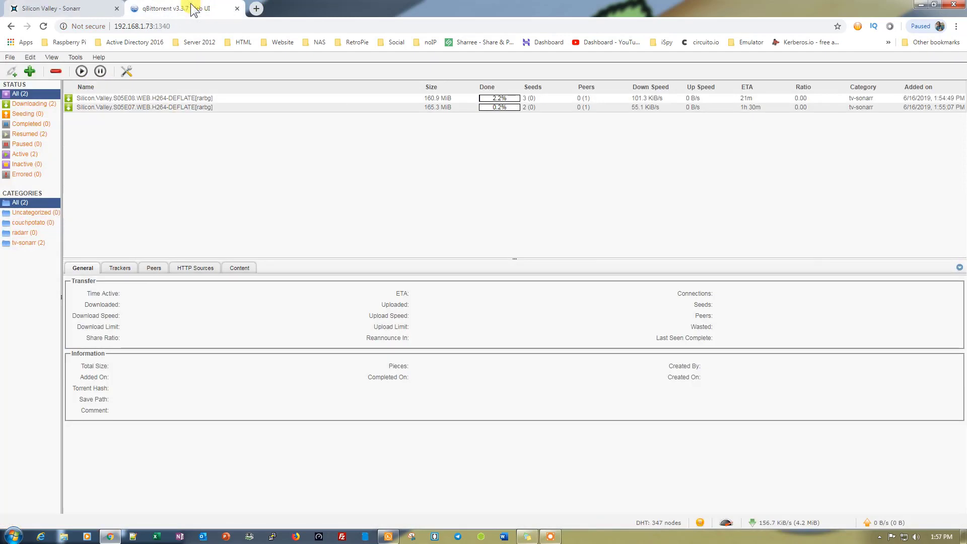
{"action": "left_click", "coordinate": [53, 8]}
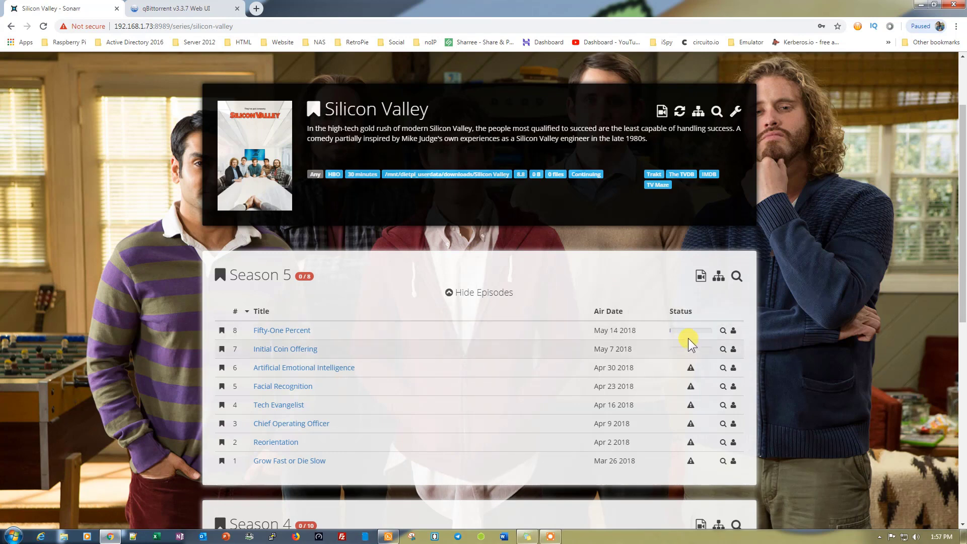
{"action": "mouse_move", "coordinate": [685, 331]}
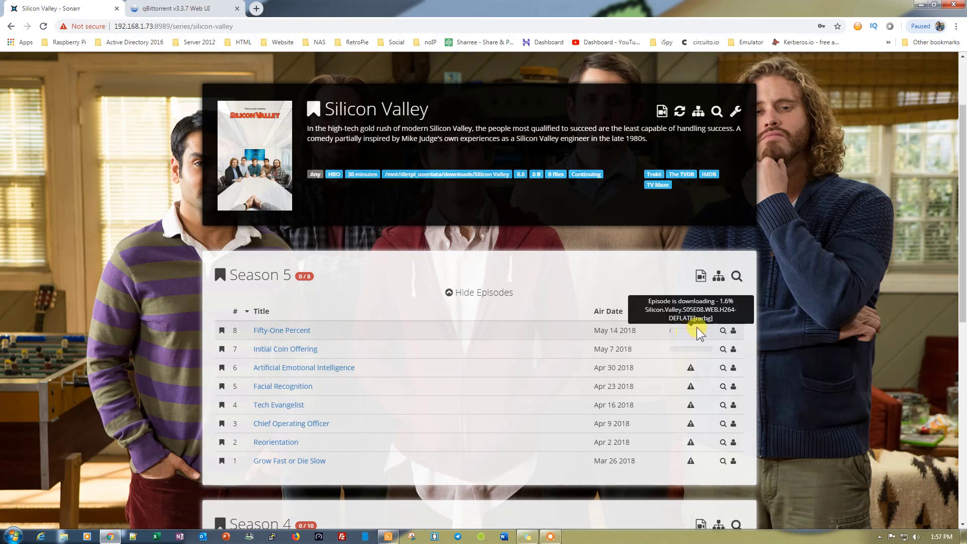